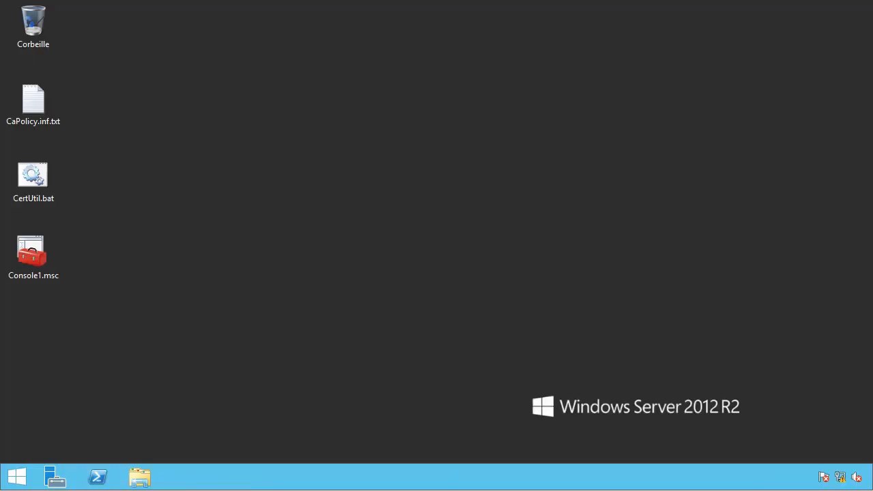
# Step: Open the Autorité de certification console from Server Manager, list CorpRootEntCA's issued certificates and widen the tree pane slightly
pyautogui.click(68, 481)
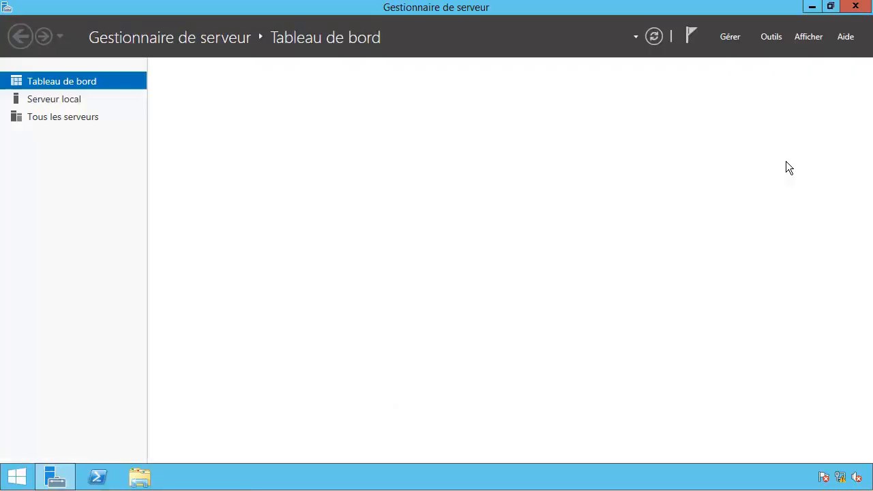
pyautogui.click(765, 38)
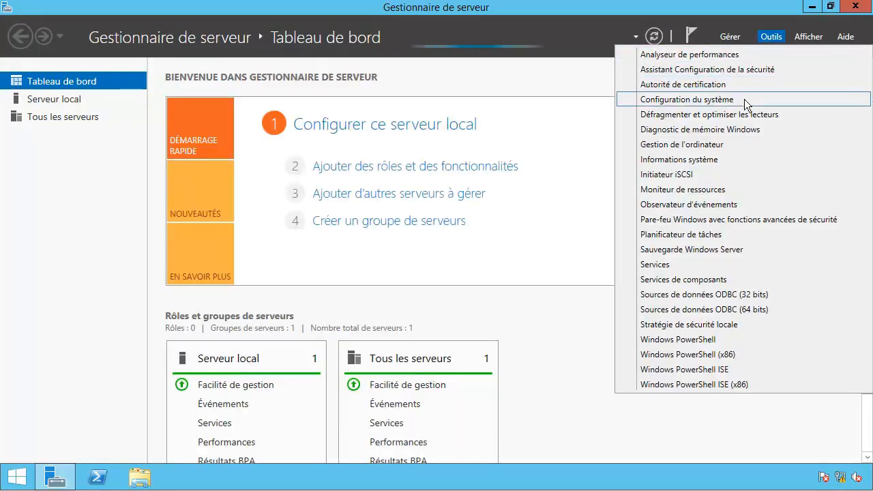
pyautogui.click(713, 86)
pyautogui.doubleClick(529, 104)
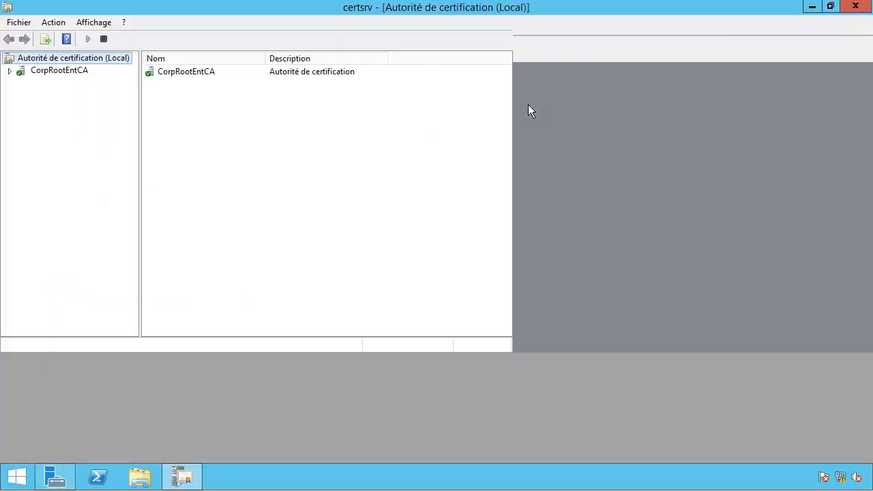
pyautogui.doubleClick(73, 71)
pyautogui.click(83, 96)
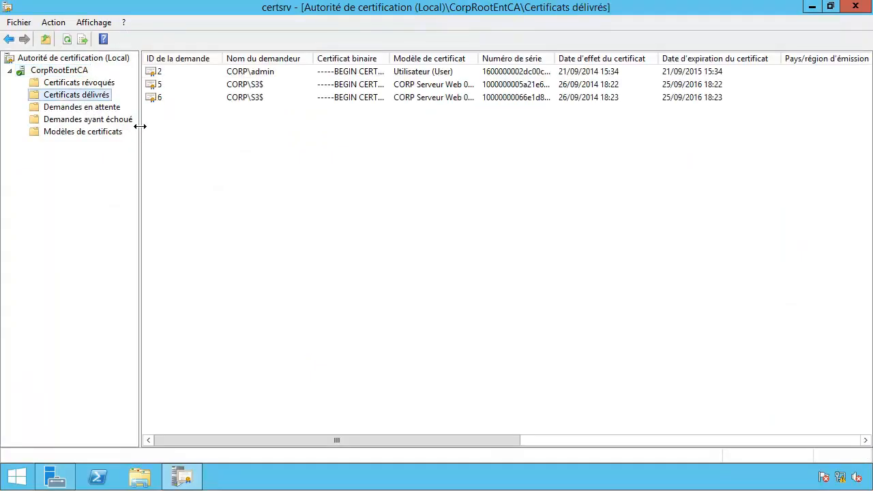
pyautogui.moveTo(139, 125); pyautogui.dragTo(159, 126)
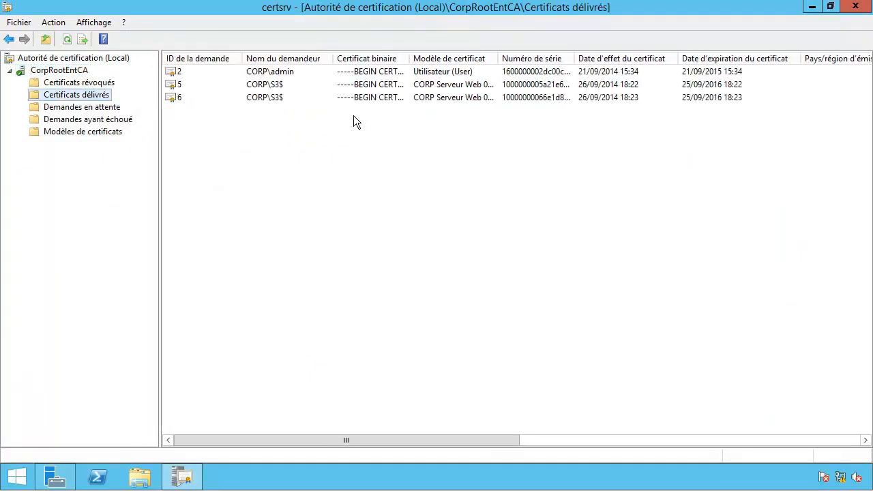
# Step: View the general information of the issued certificate with request ID 6, and close it
pyautogui.doubleClick(272, 100)
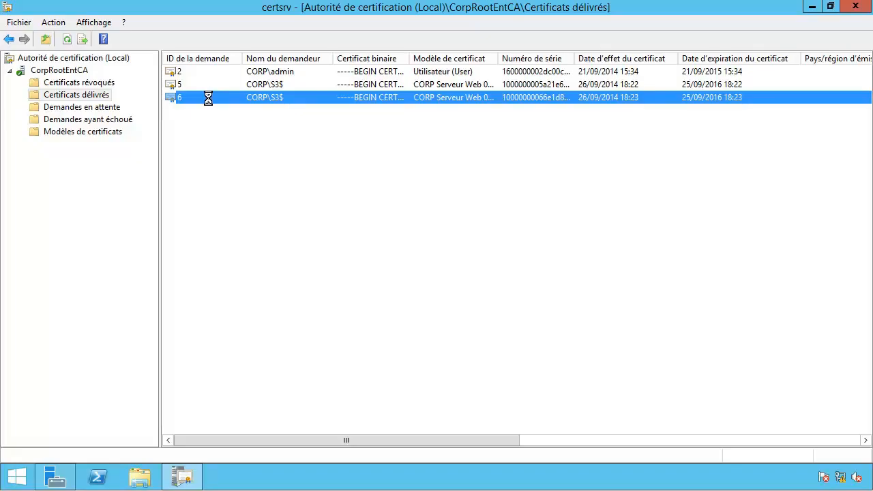
pyautogui.moveTo(192, 17); pyautogui.dragTo(442, 38)
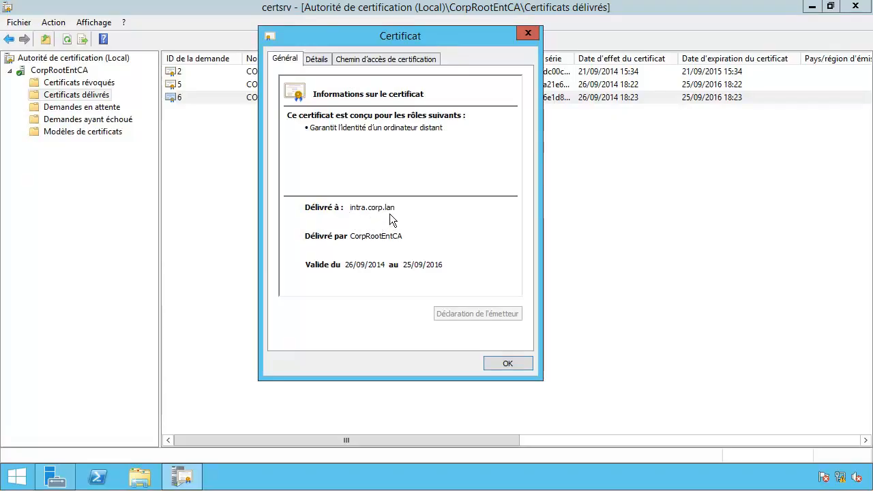
pyautogui.click(493, 363)
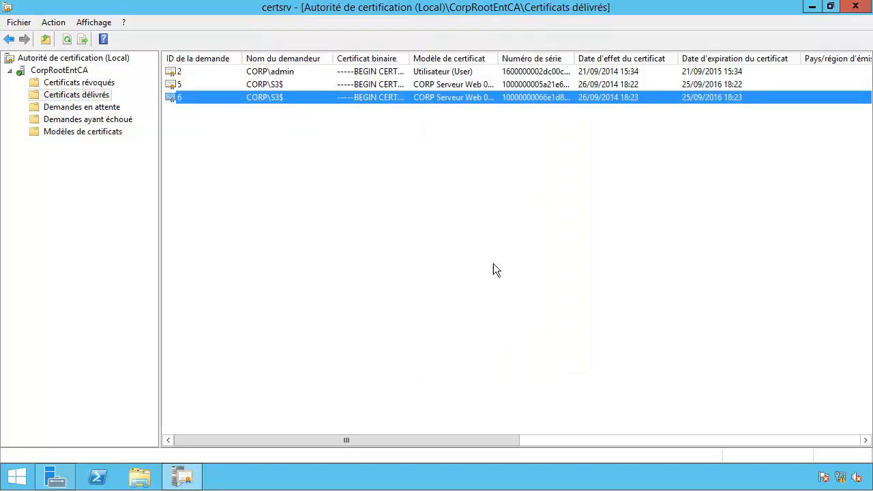
# Step: Revoke the issued certificate with request ID 6, giving "Clé compromise" as the reason code
pyautogui.rightClick(319, 101)
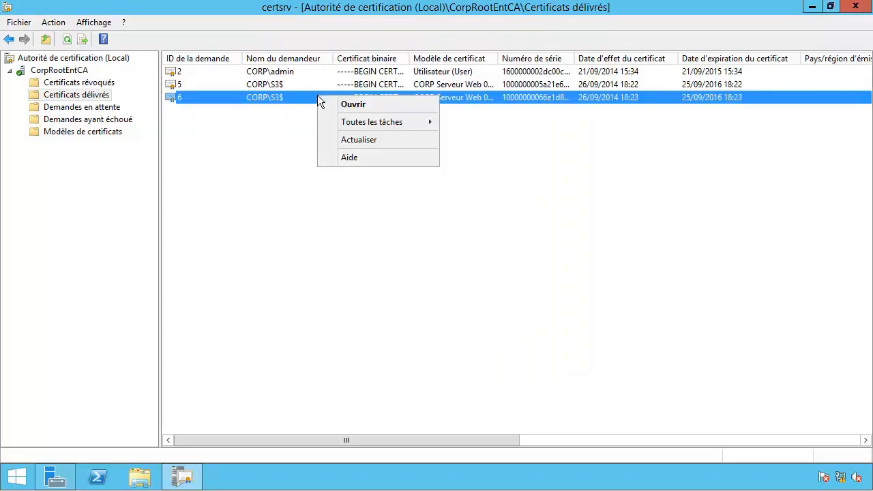
pyautogui.moveTo(327, 120)
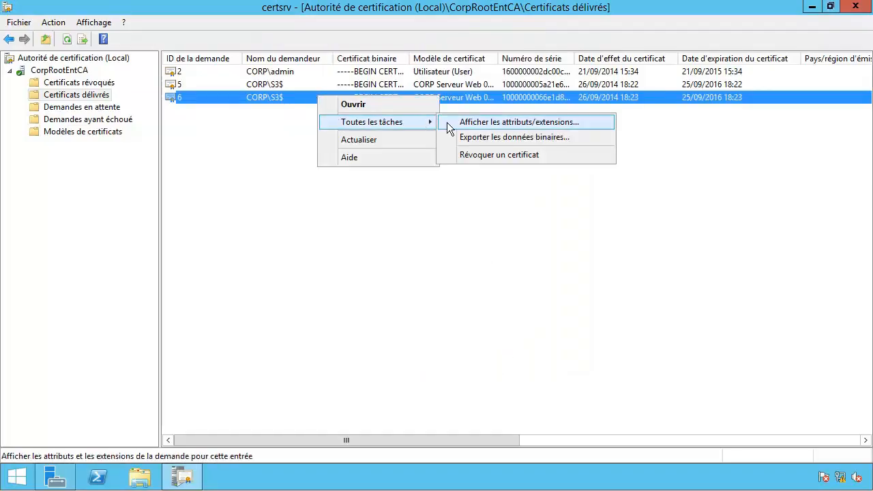
pyautogui.click(456, 157)
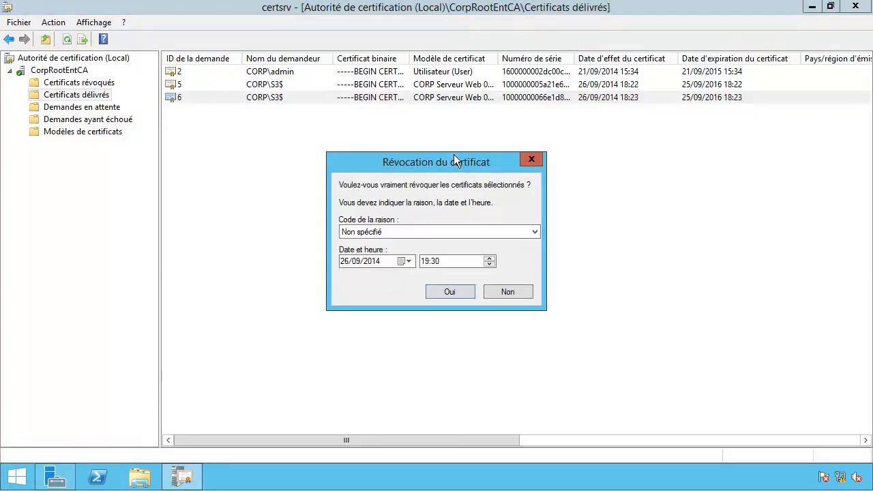
pyautogui.click(456, 235)
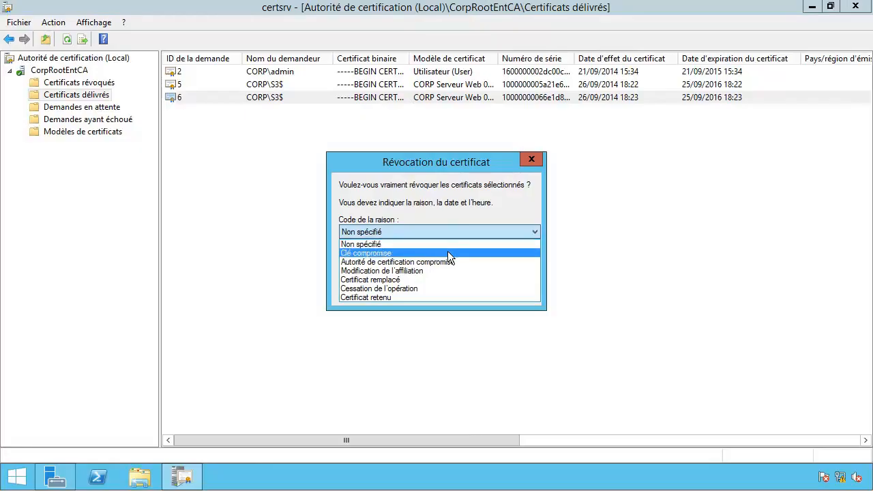
pyautogui.click(448, 253)
pyautogui.click(450, 292)
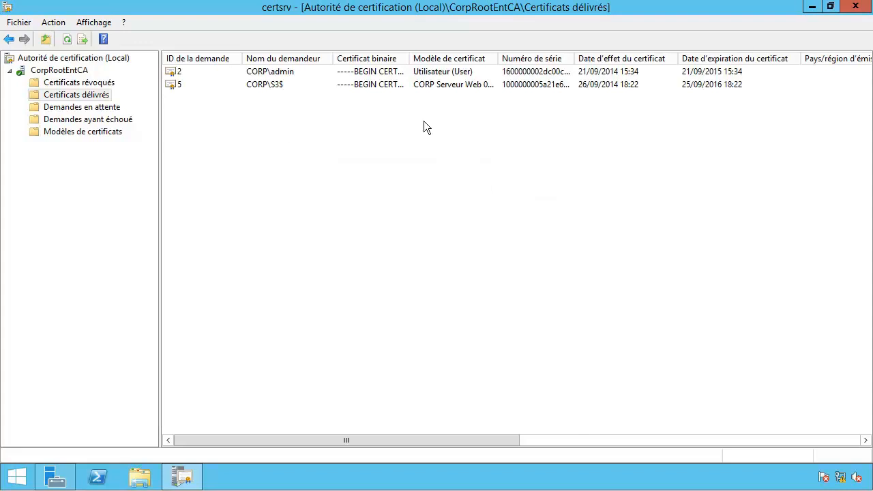
# Step: Go to the revoked certificates and publish a new full certificate revocation list (Nouvelle liste de révocation des certificats)
pyautogui.click(89, 86)
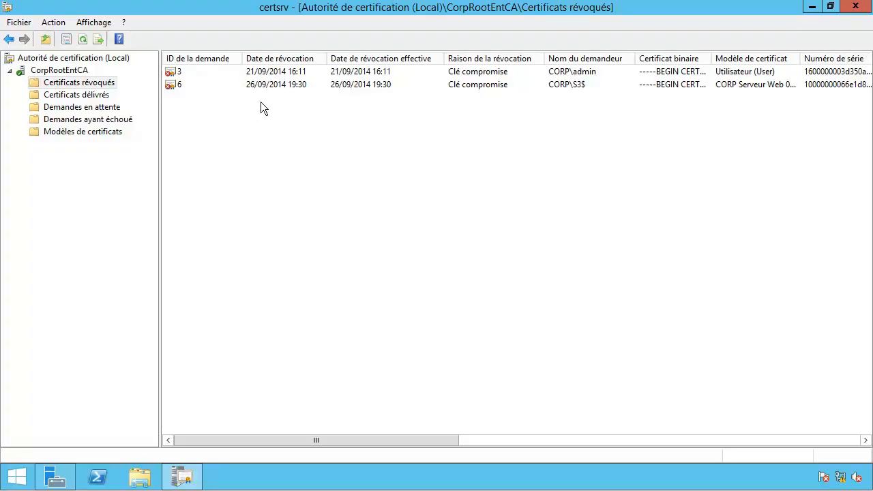
pyautogui.click(281, 87)
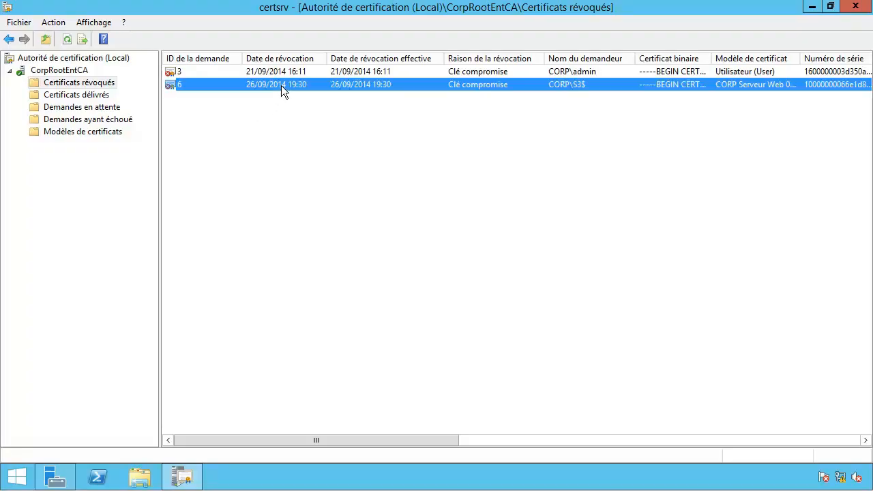
pyautogui.rightClick(100, 85)
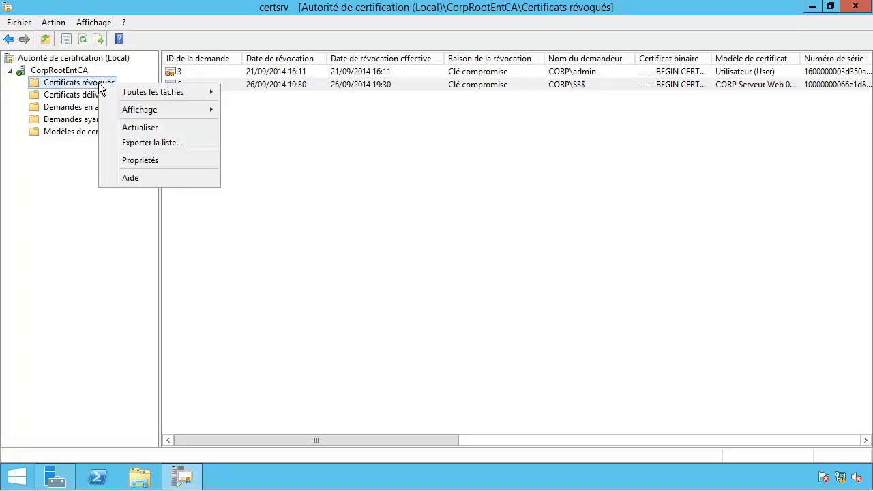
pyautogui.moveTo(170, 92)
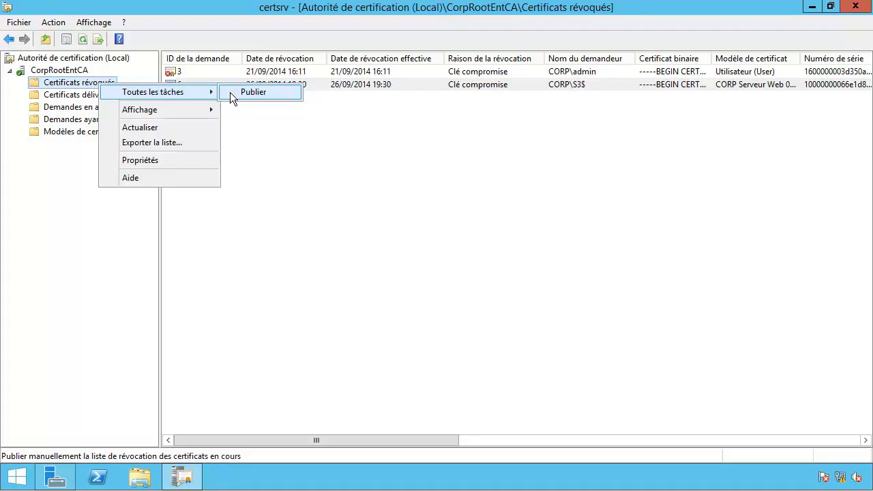
pyautogui.click(231, 92)
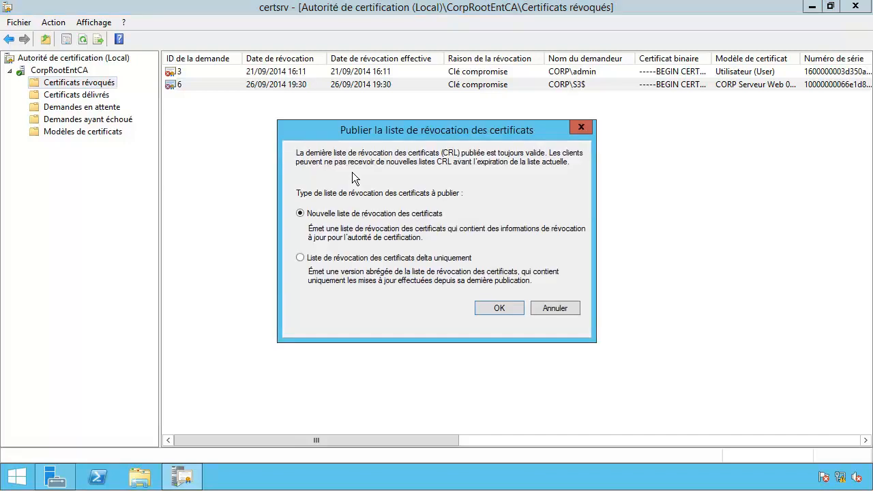
pyautogui.moveTo(443, 130); pyautogui.dragTo(443, 123)
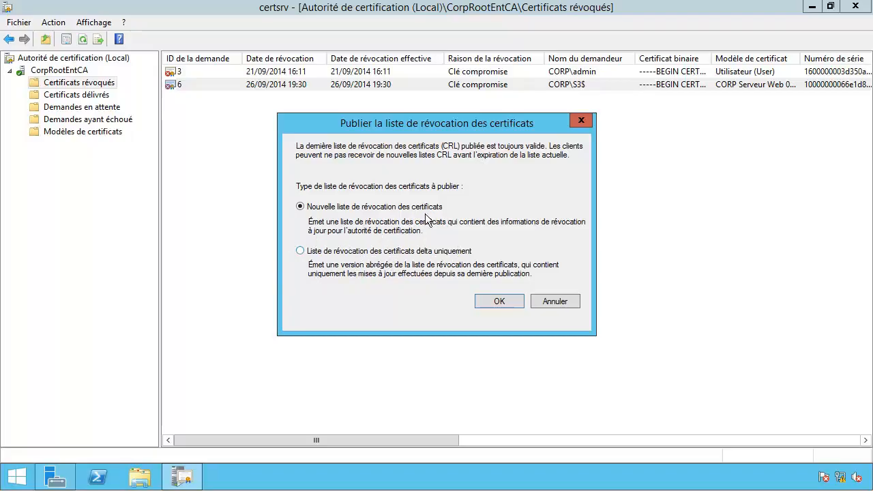
pyautogui.click(479, 301)
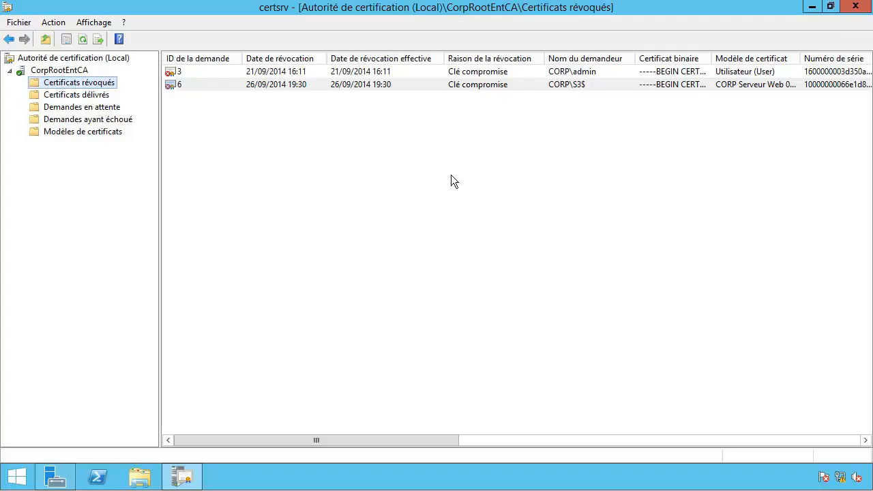
# Step: Examine the current base revocation list and its revoked entries through the properties of Certificats révoqués, and close the dialogs
pyautogui.rightClick(77, 80)
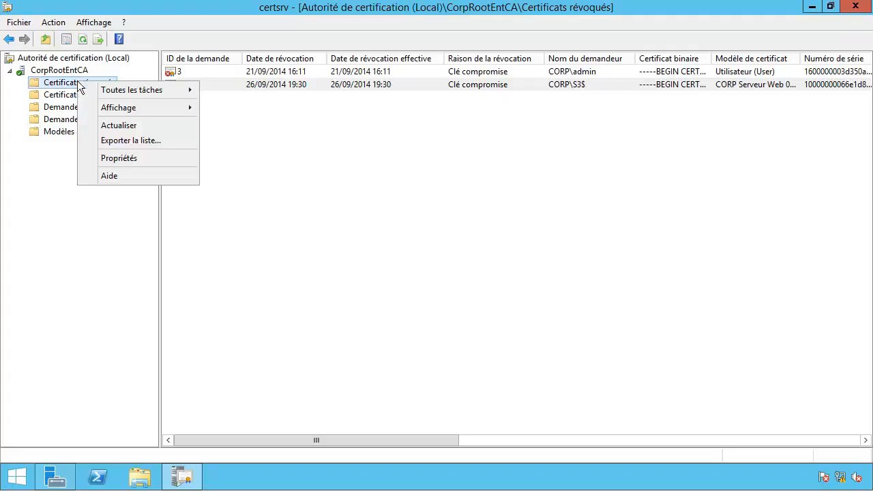
pyautogui.click(90, 154)
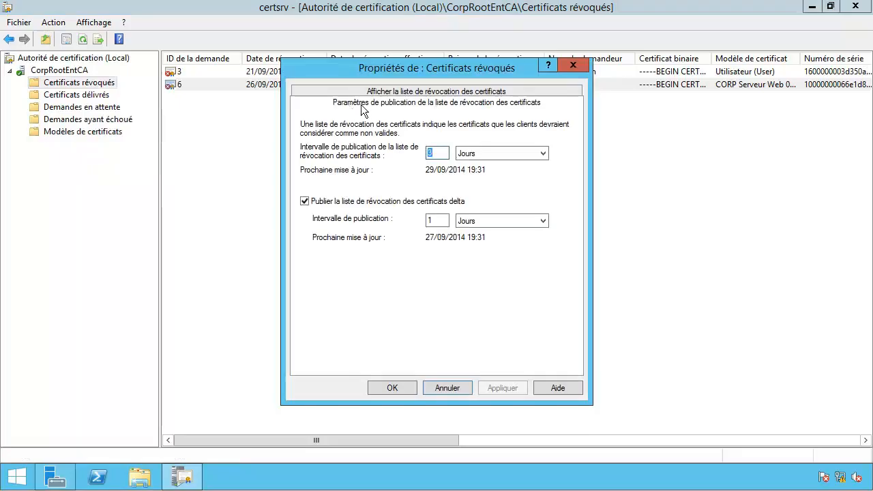
pyautogui.click(424, 94)
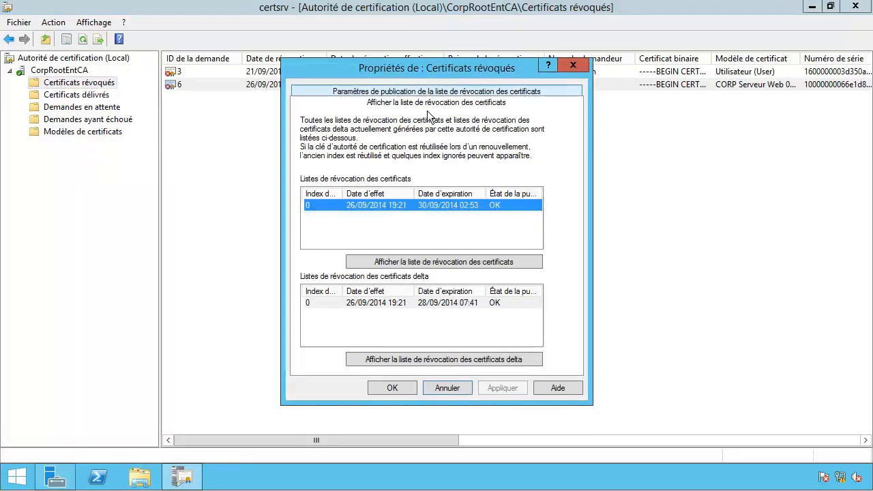
pyautogui.click(436, 263)
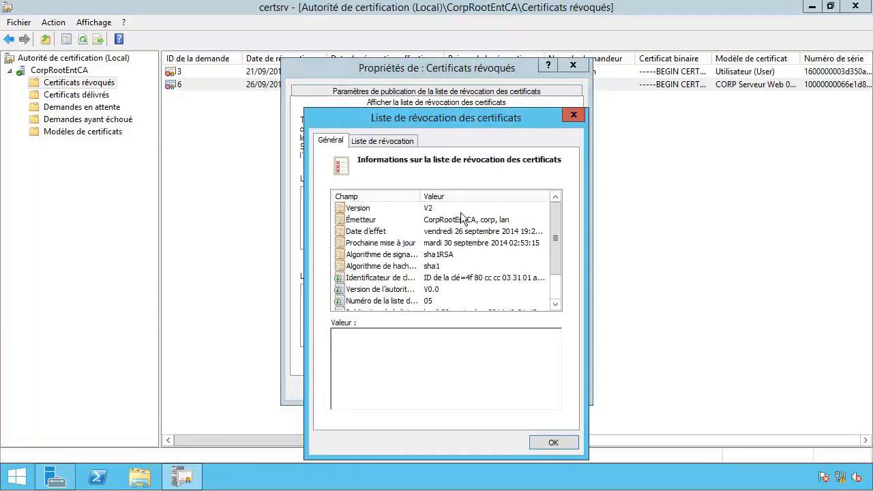
pyautogui.click(386, 140)
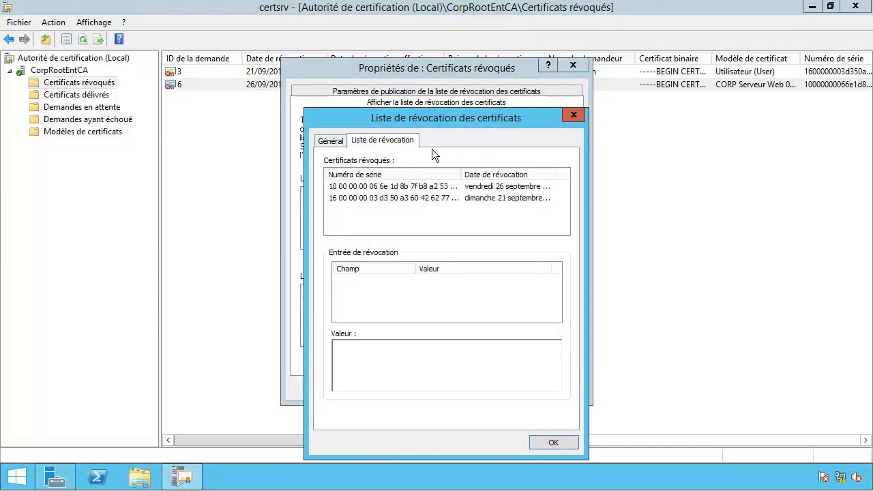
pyautogui.click(437, 197)
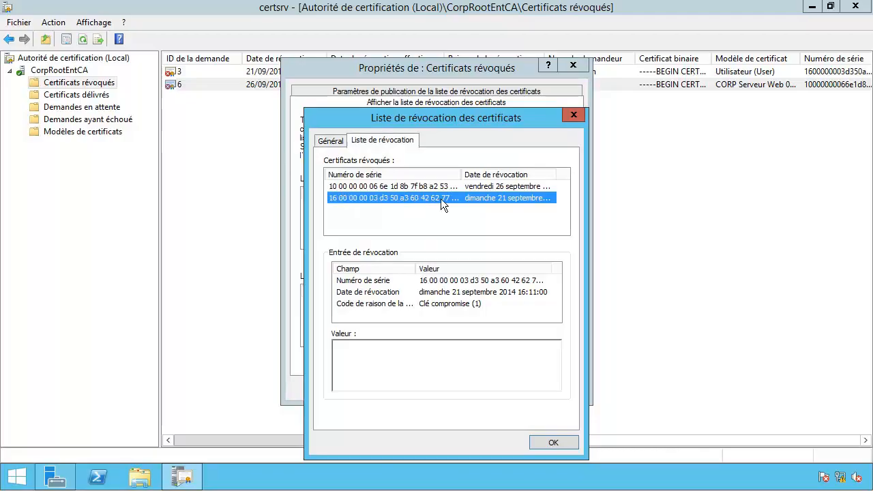
pyautogui.click(552, 443)
pyautogui.click(394, 385)
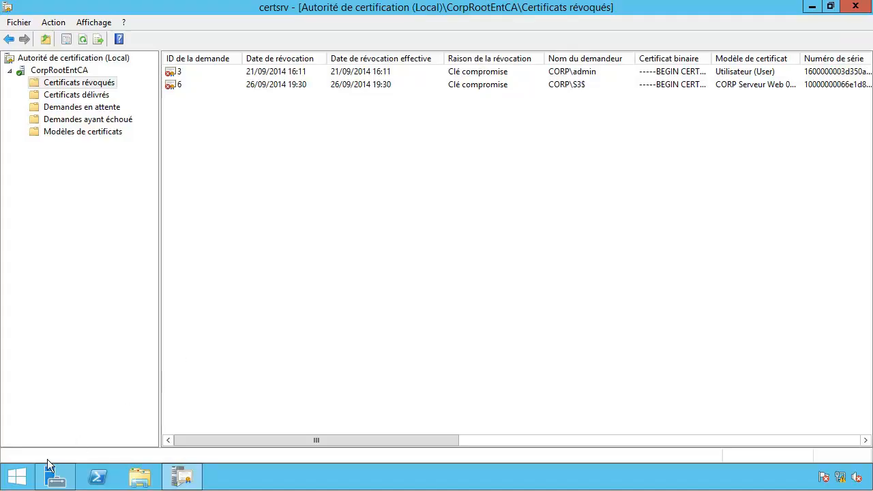
pyautogui.click(13, 474)
pyautogui.click(364, 188)
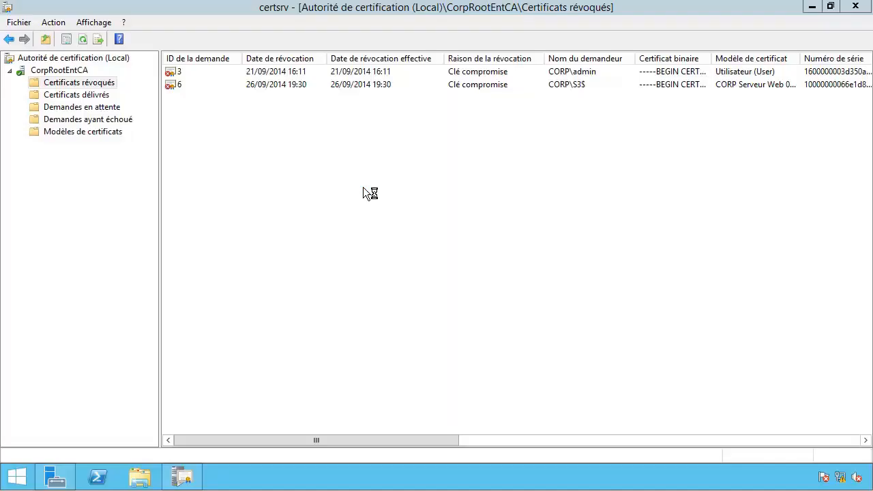
pyautogui.doubleClick(380, 31)
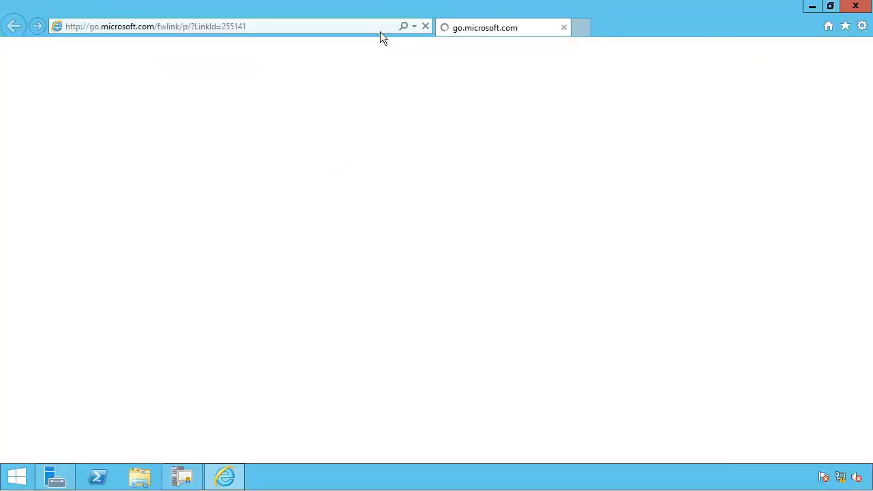
pyautogui.click(208, 26)
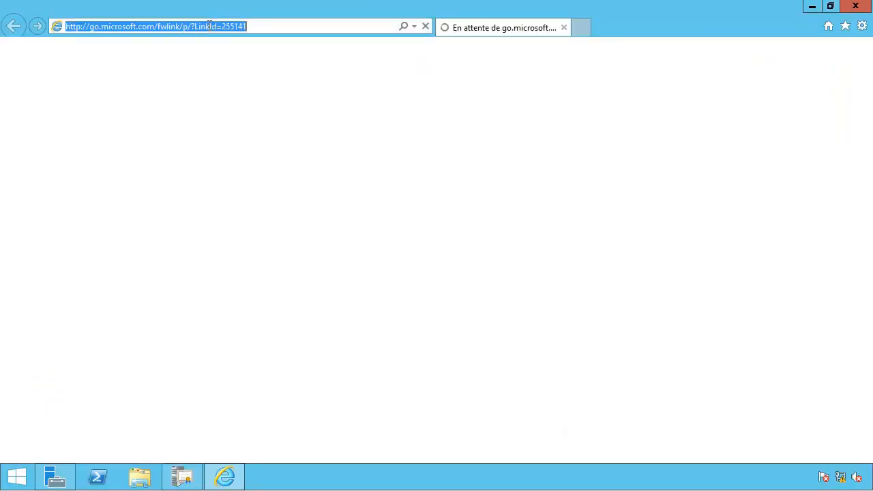
pyautogui.write('hh')
pyautogui.press('BackSpace')
pyautogui.write('t')
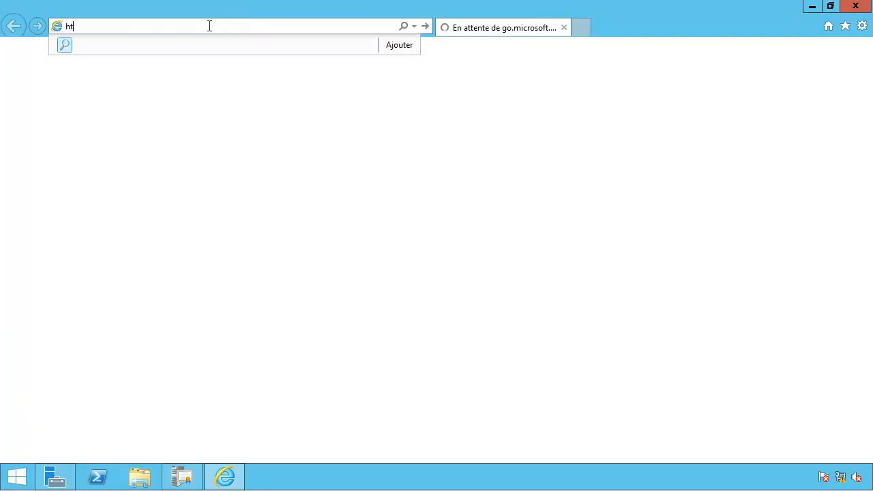
pyautogui.write('ps://intra.corp.la,')
pyautogui.press('BackSpace')
pyautogui.write('n')
pyautogui.press('Return')
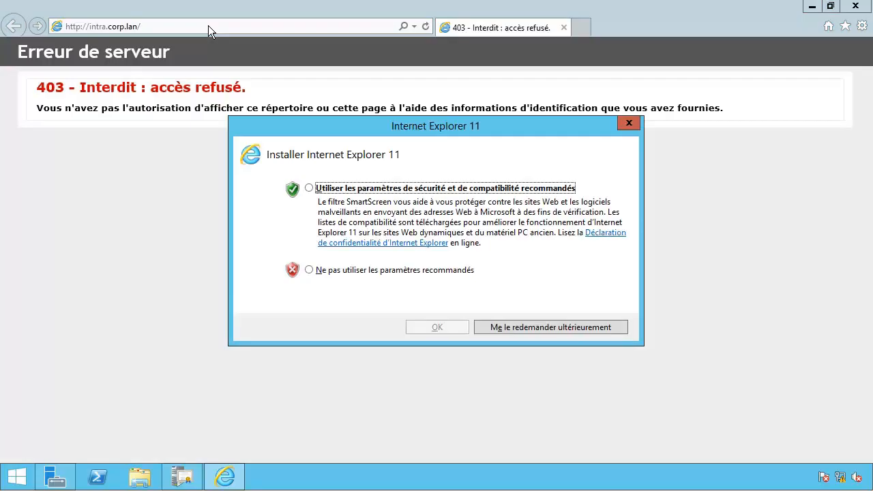
pyautogui.click(312, 187)
pyautogui.click(433, 327)
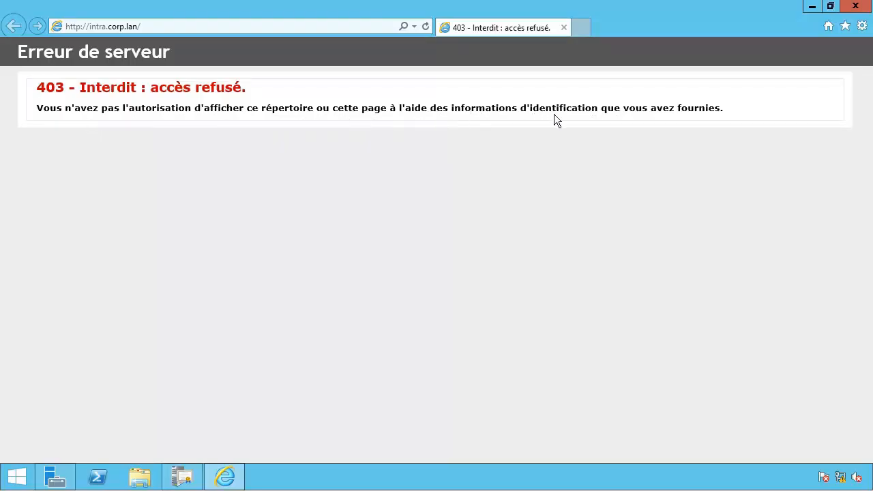
pyautogui.click(214, 26)
pyautogui.click(82, 26)
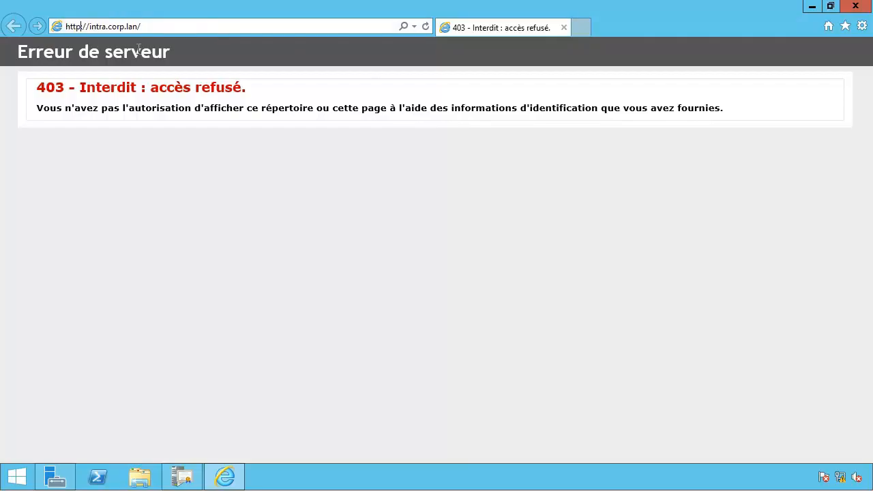
pyautogui.write('s')
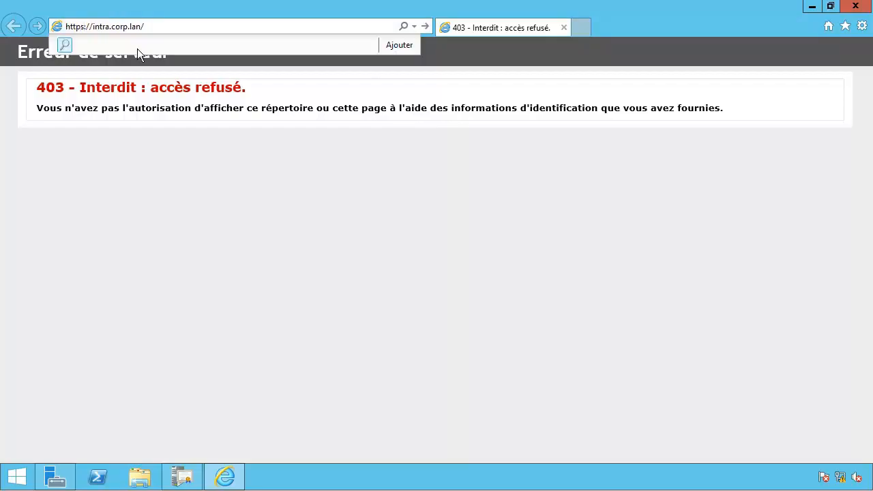
pyautogui.press('Return')
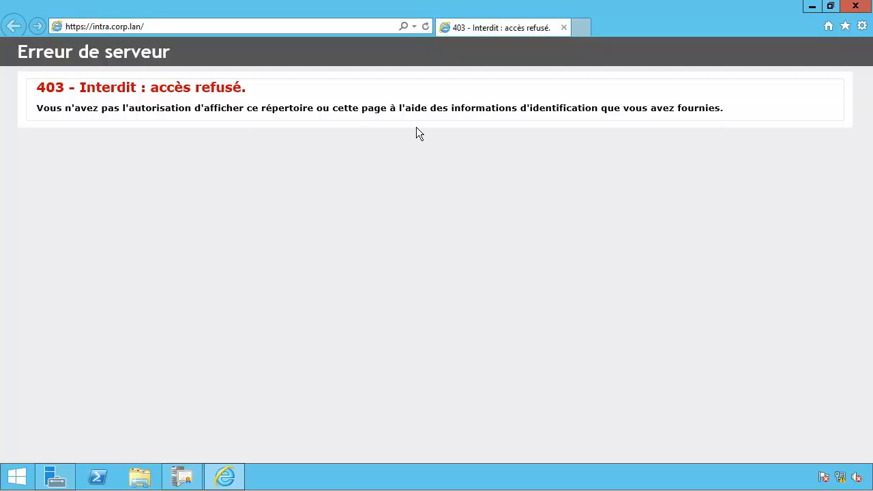
pyautogui.moveTo(225, 476)
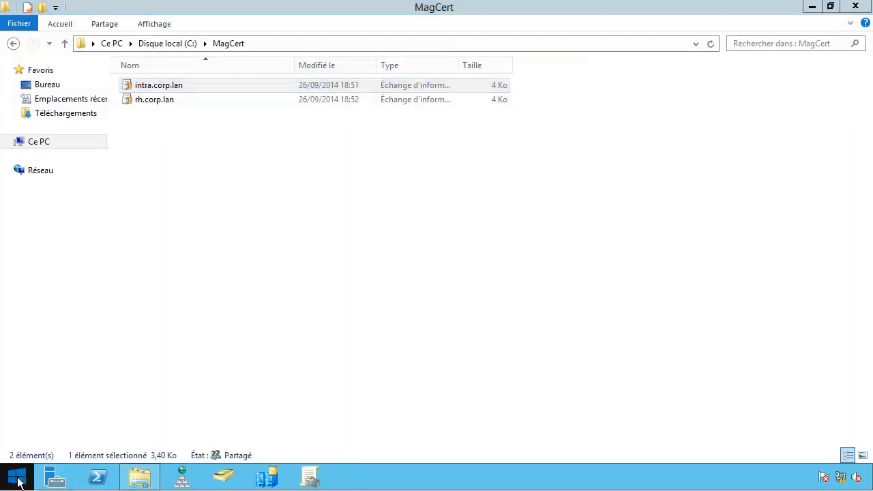
pyautogui.click(16, 476)
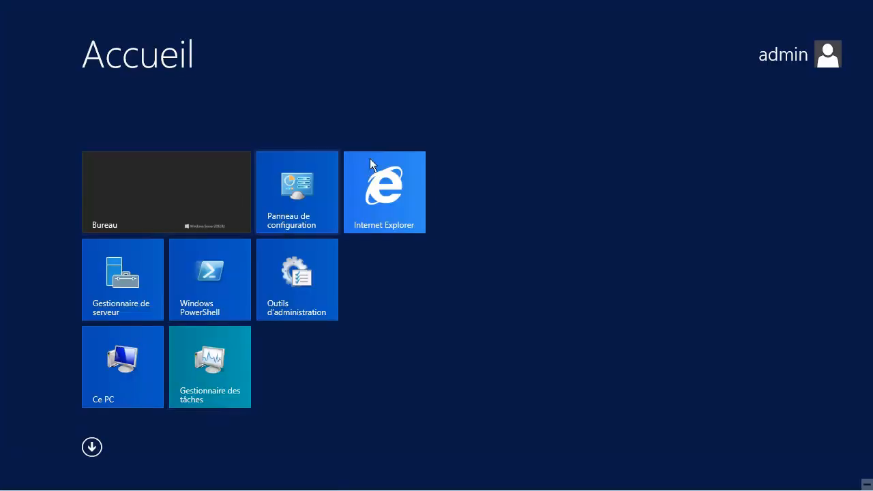
pyautogui.click(371, 164)
pyautogui.doubleClick(240, 33)
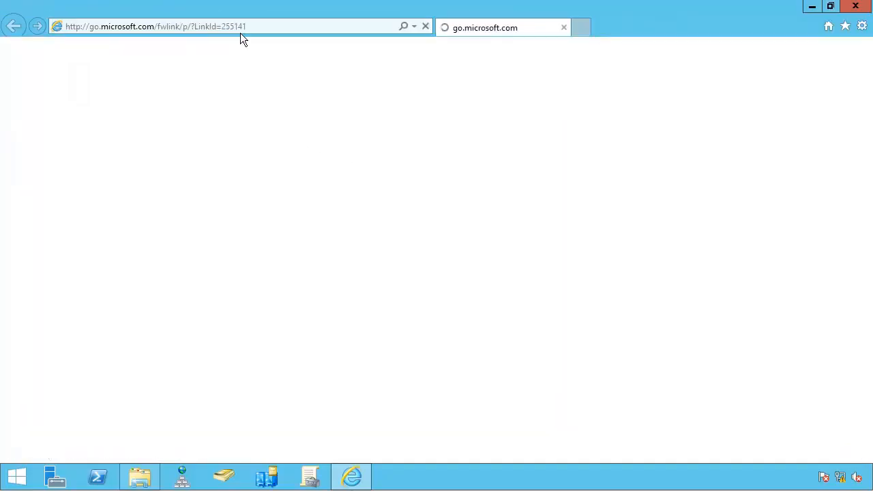
pyautogui.click(240, 28)
pyautogui.write('https://in')
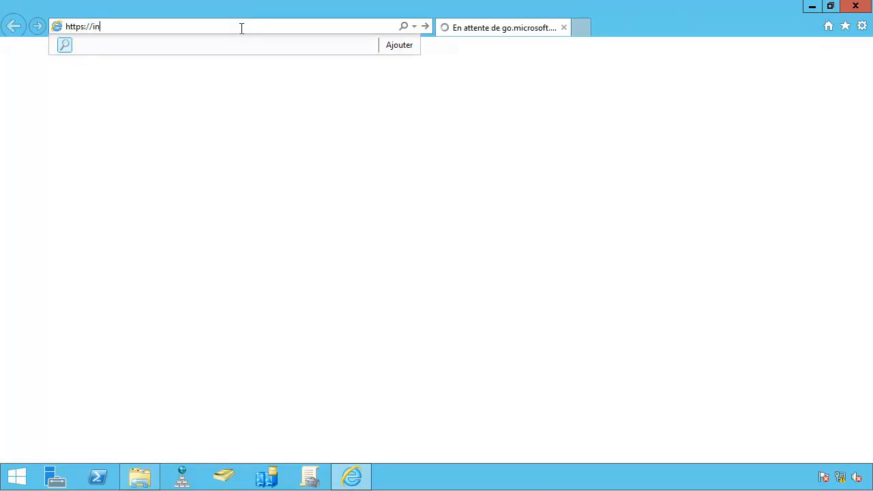
pyautogui.write('tra.corp.lan')
pyautogui.press('Return')
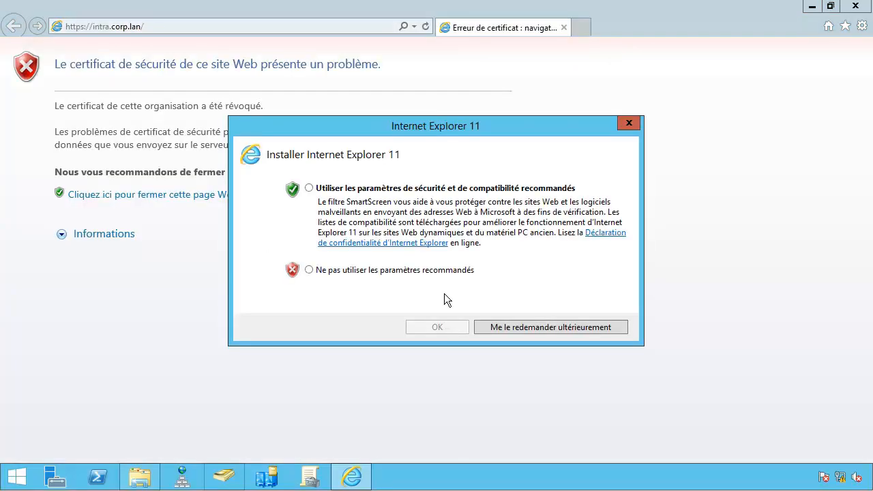
pyautogui.click(371, 191)
pyautogui.click(436, 328)
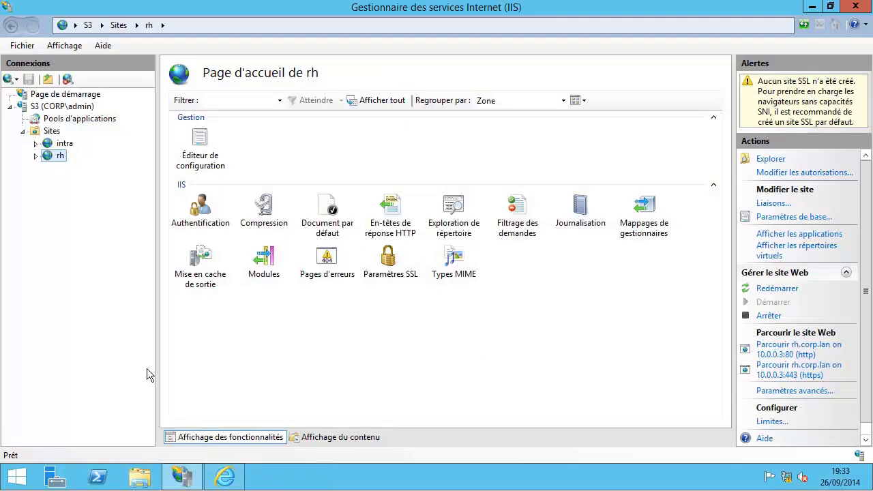
# Step: Switch to web server S3, bring up Internet Explorer on the intra.corp.lan page and close the certificate dialog
pyautogui.click(15, 476)
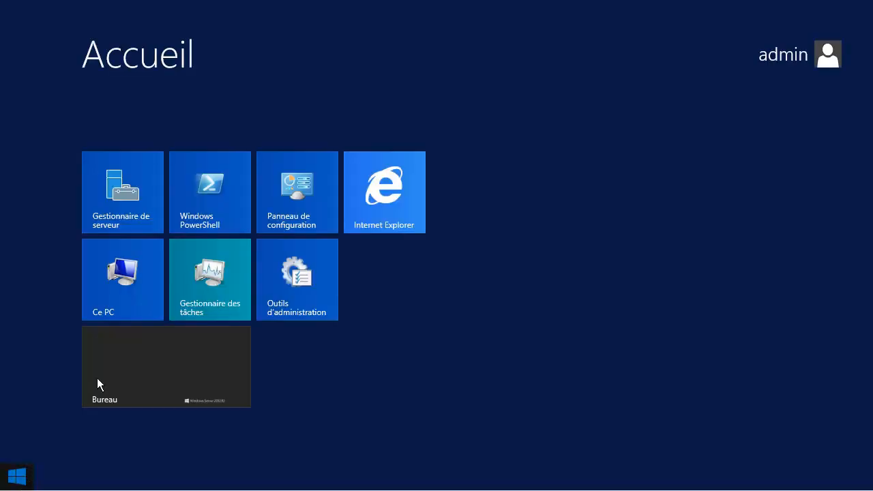
pyautogui.click(367, 197)
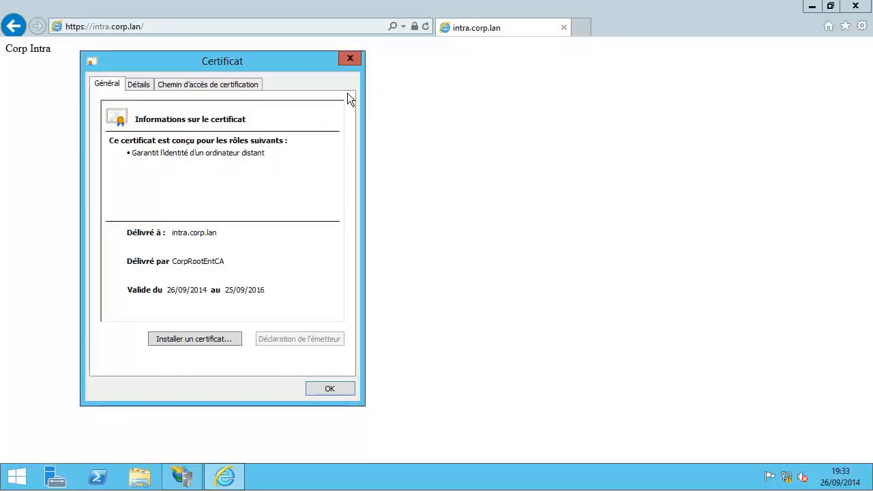
pyautogui.click(350, 60)
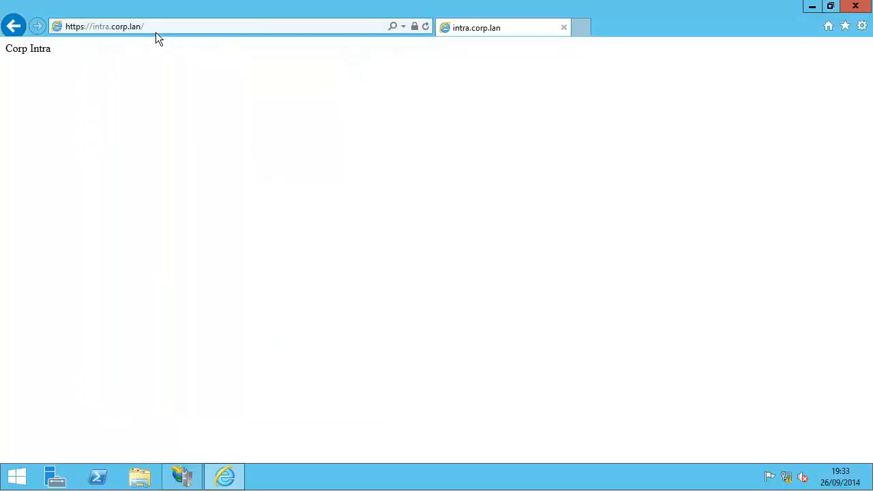
# Step: Open the Internet options and delete the browsing history with the preselected categories
pyautogui.click(861, 26)
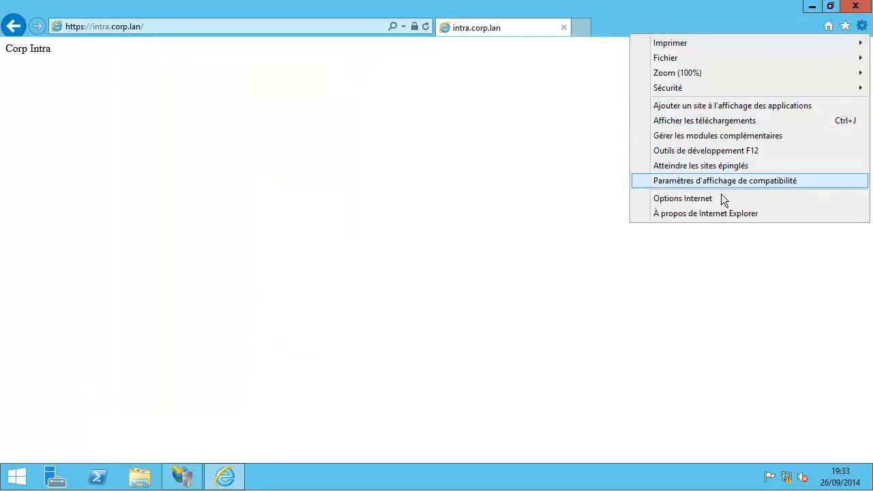
pyautogui.click(686, 199)
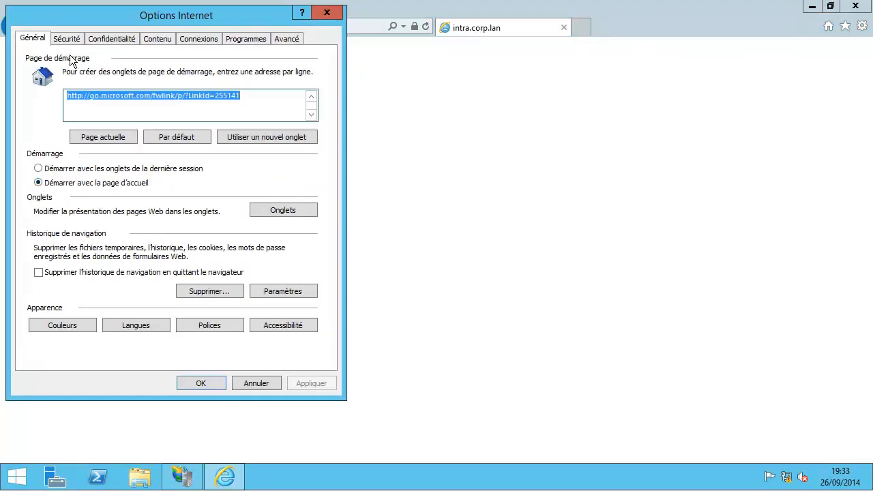
pyautogui.click(196, 294)
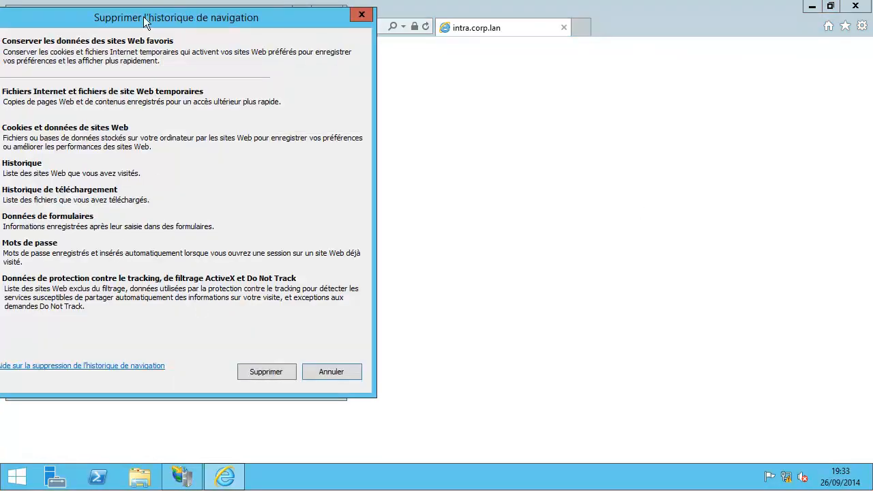
pyautogui.click(308, 396)
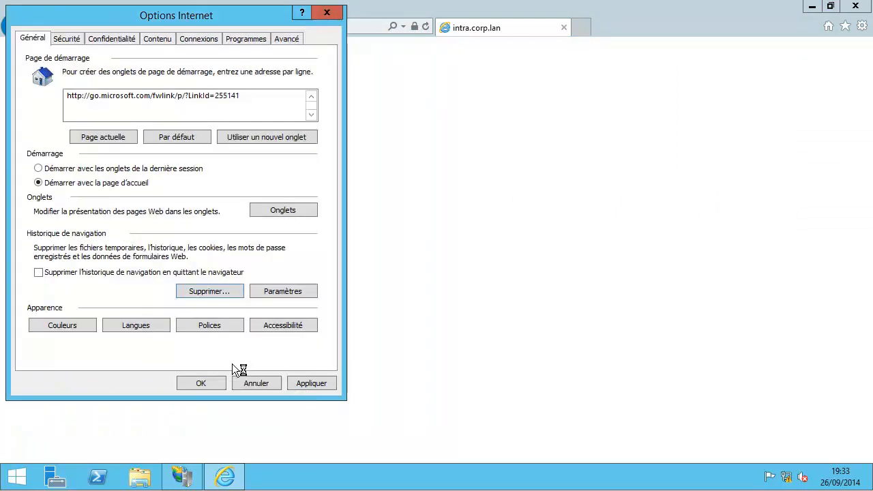
# Step: Delete the browsing history again, adding download history, form data, passwords and tracking data, without preserving favorites data, and close the Internet options
pyautogui.click(239, 292)
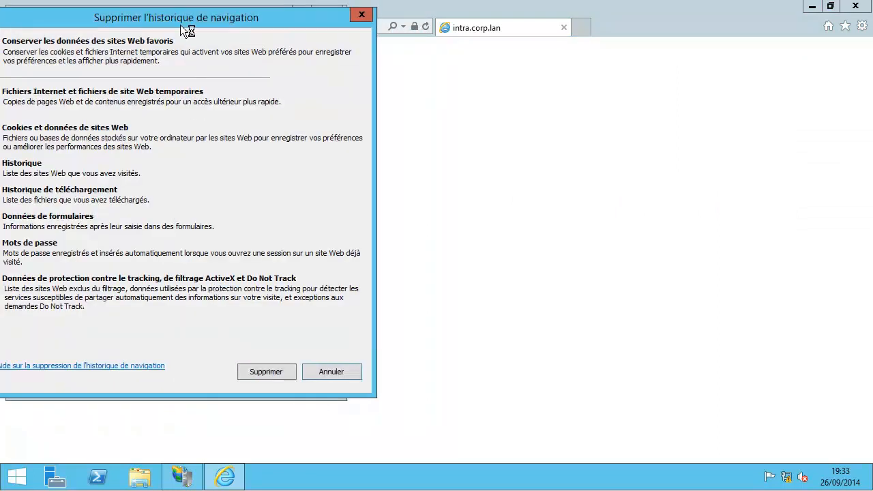
pyautogui.moveTo(180, 25); pyautogui.dragTo(220, 33)
pyautogui.click(75, 204)
pyautogui.click(83, 231)
pyautogui.click(86, 257)
pyautogui.click(94, 291)
pyautogui.click(106, 55)
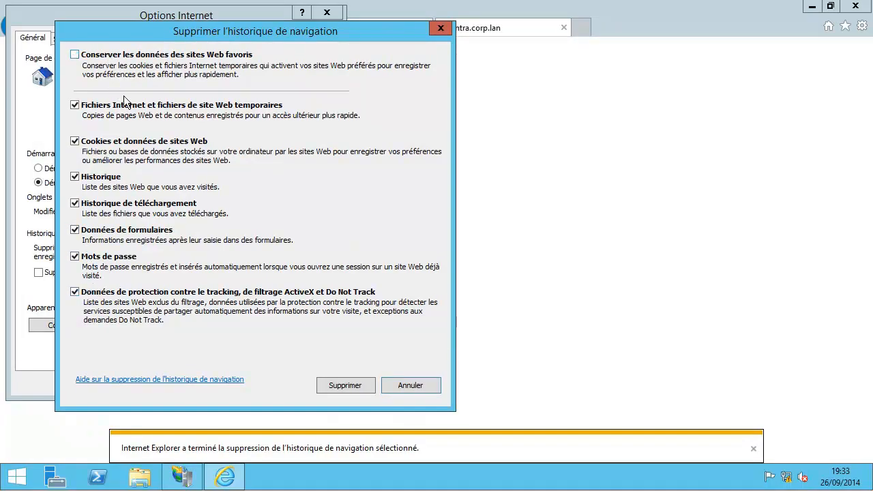
pyautogui.click(326, 386)
pyautogui.click(232, 387)
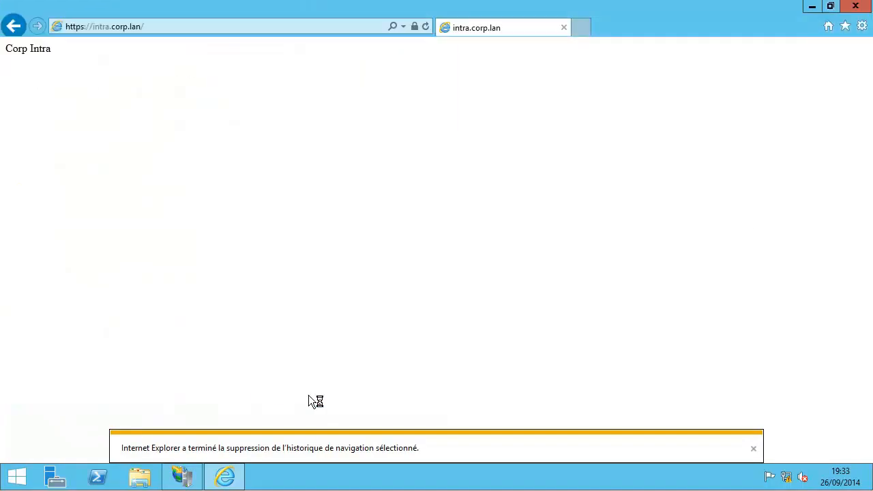
pyautogui.click(860, 8)
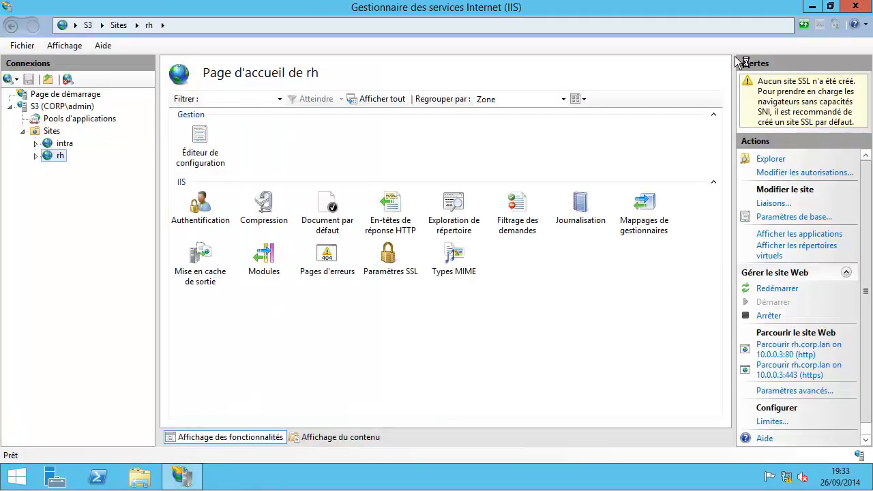
pyautogui.click(16, 476)
pyautogui.click(377, 193)
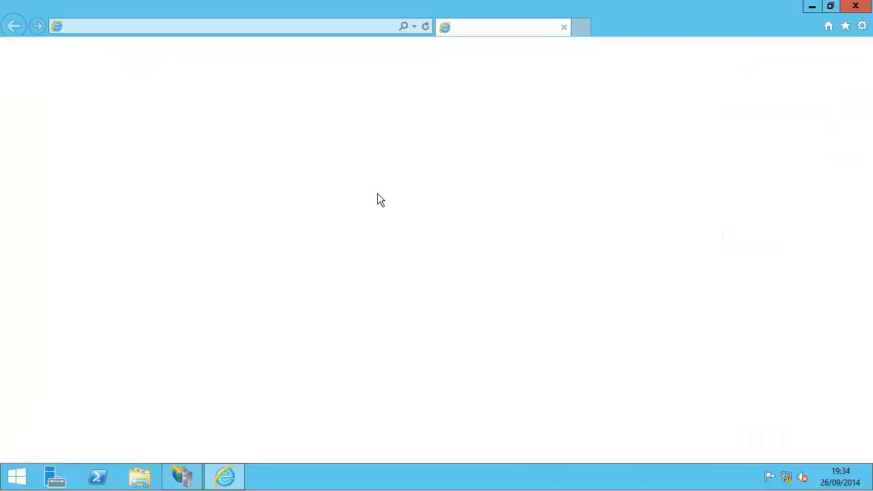
pyautogui.click(415, 26)
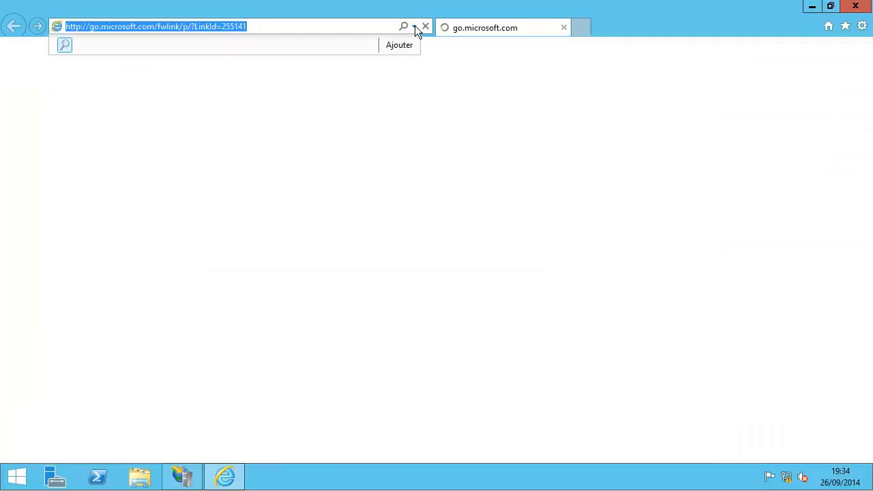
pyautogui.write('h')
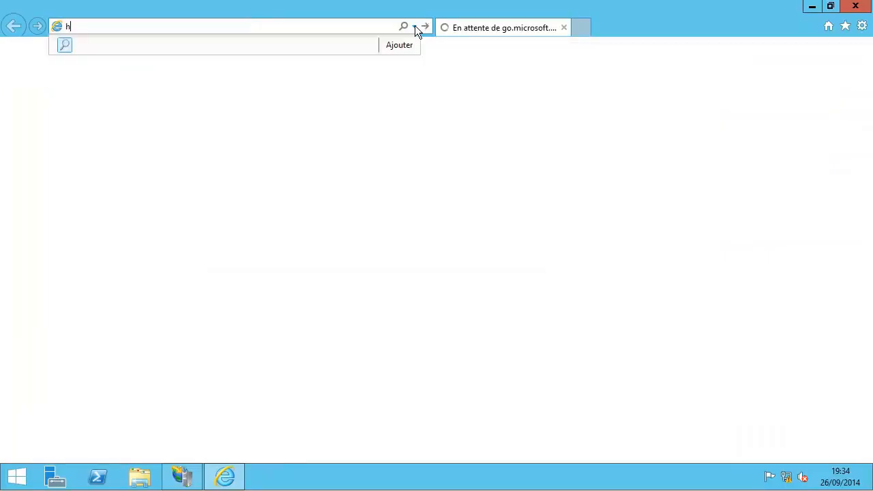
pyautogui.write('ttps:/')
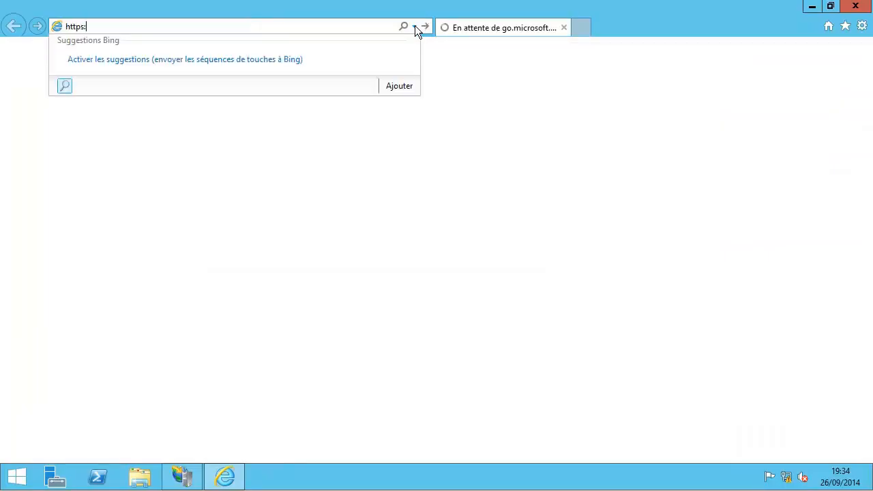
pyautogui.write('/intra')
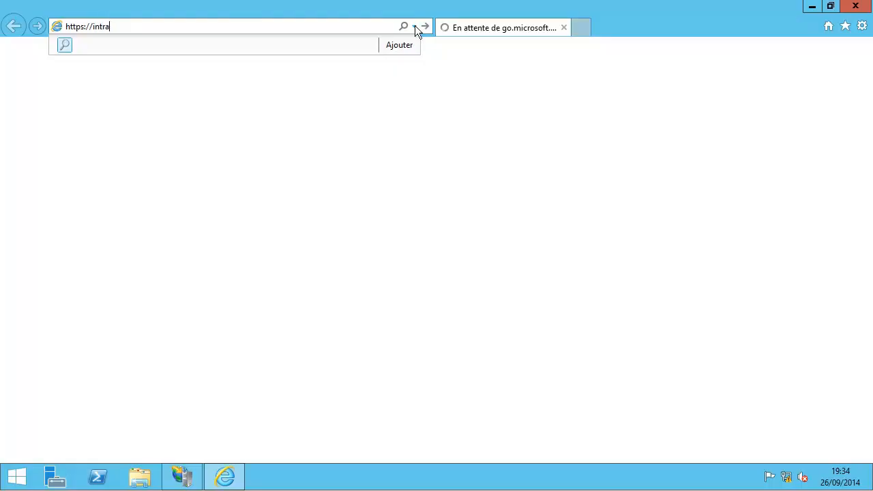
pyautogui.write('.corp.lan')
pyautogui.press('Return')
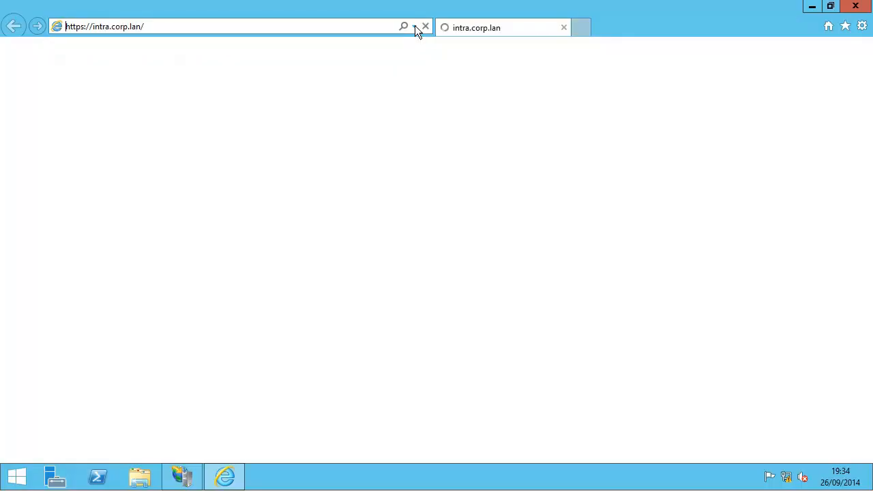
pyautogui.moveTo(225, 476)
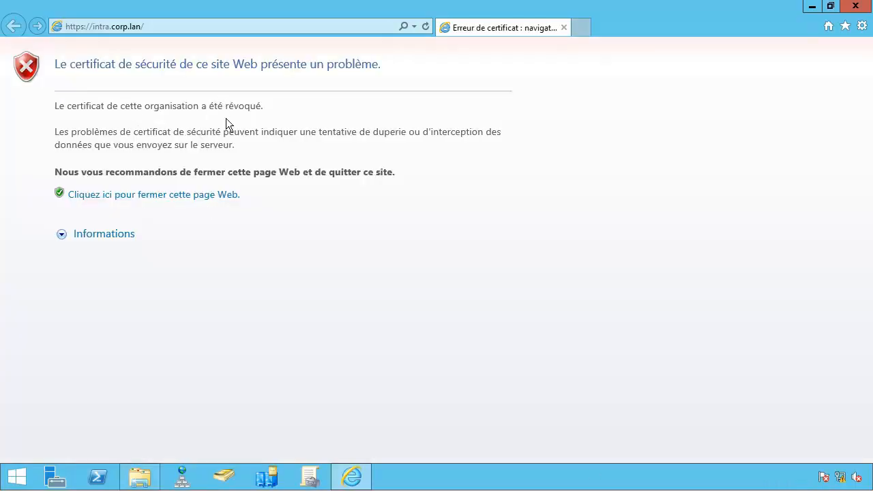
pyautogui.moveTo(198, 108); pyautogui.dragTo(306, 113)
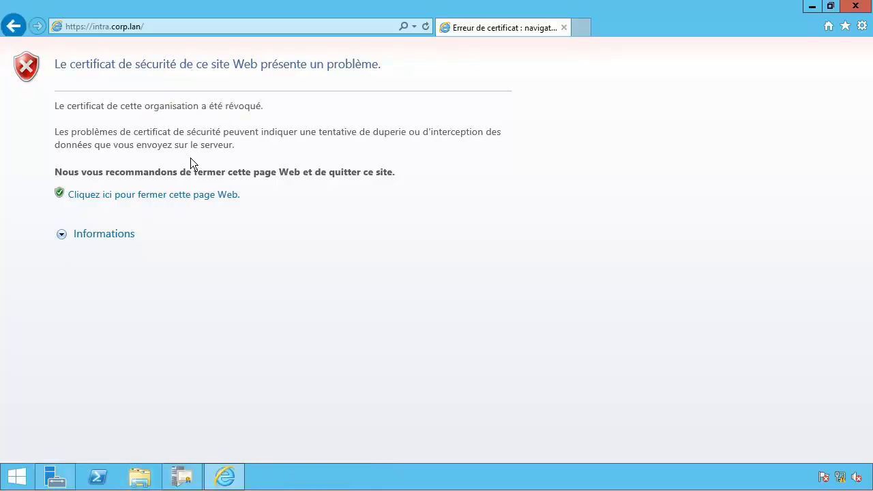
pyautogui.moveTo(192, 120); pyautogui.dragTo(258, 110)
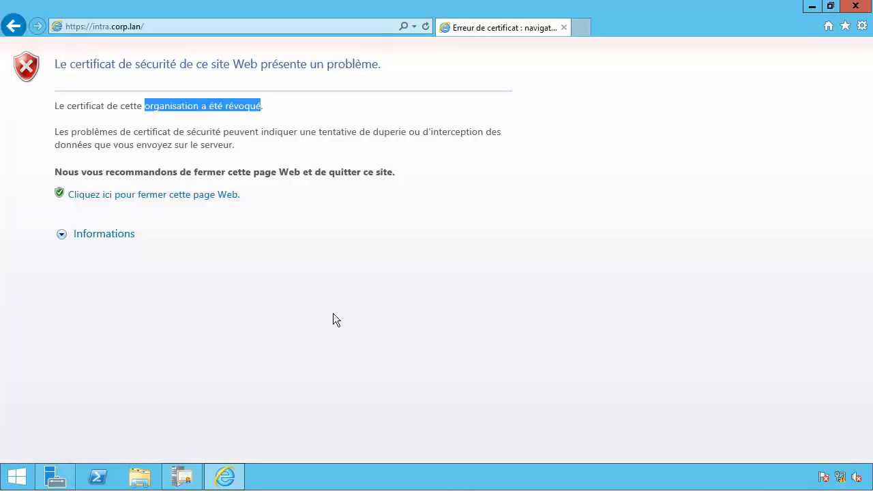
# Step: Switch to the certification authority console and examine the revocation list publication intervals in the properties of Certificats révoqués
pyautogui.click(182, 476)
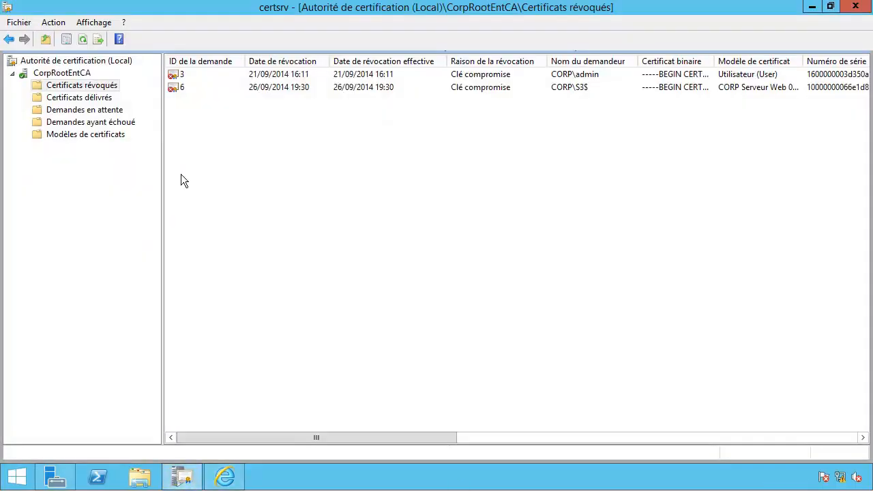
pyautogui.rightClick(77, 86)
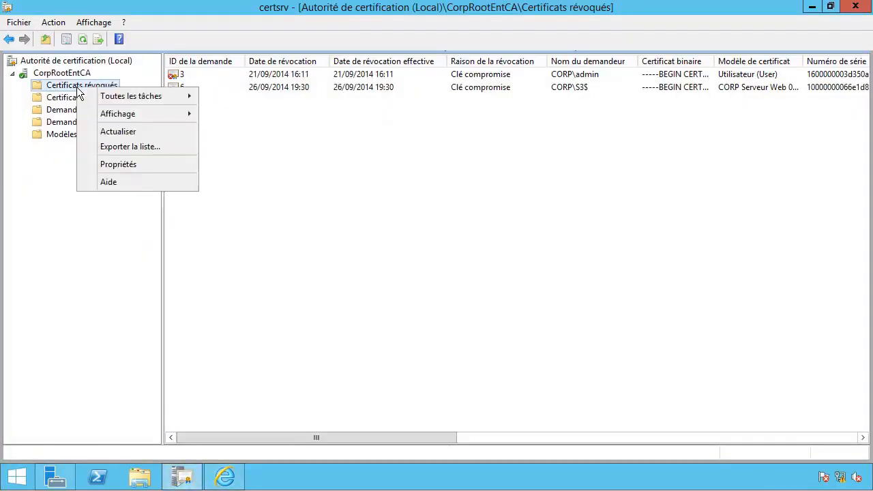
pyautogui.click(82, 164)
pyautogui.write('3')
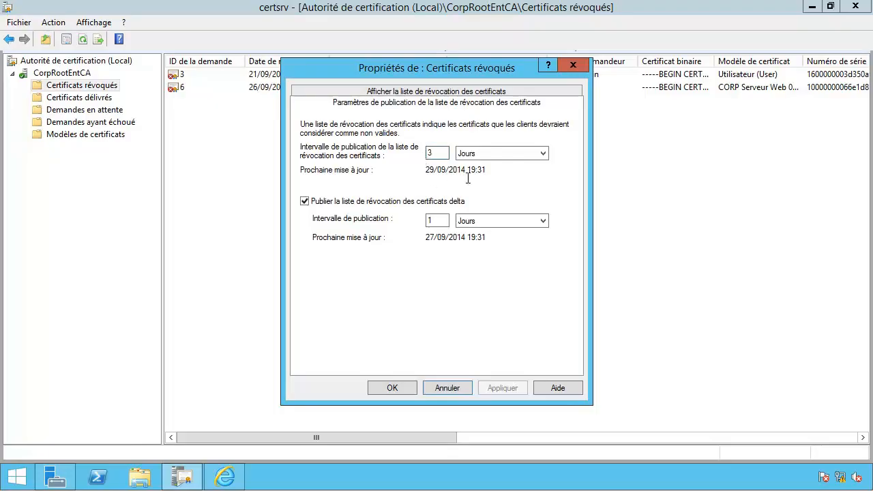
pyautogui.moveTo(441, 73); pyautogui.dragTo(439, 34)
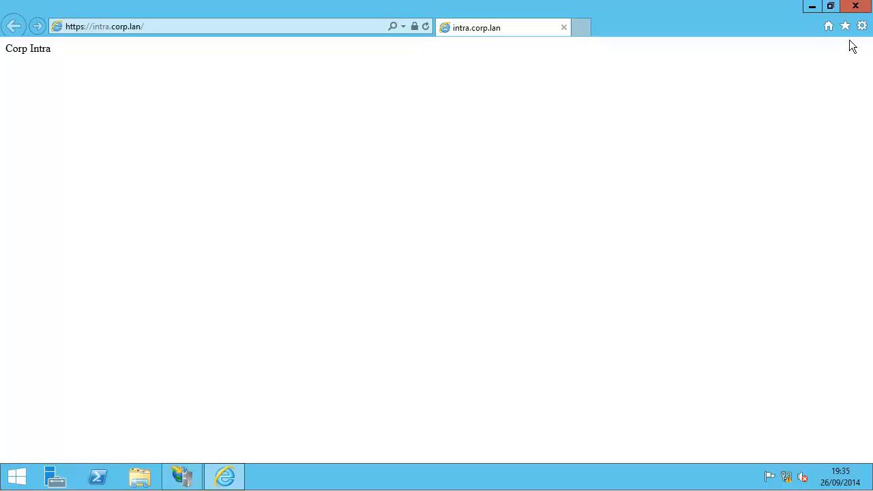
# Step: Return to web server S3 and close Internet Explorer and the IIS manager
pyautogui.click(865, 8)
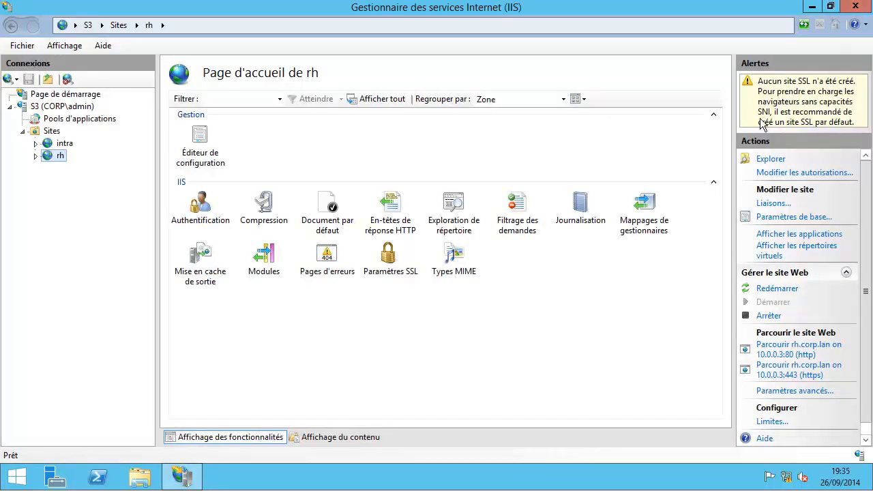
pyautogui.click(854, 8)
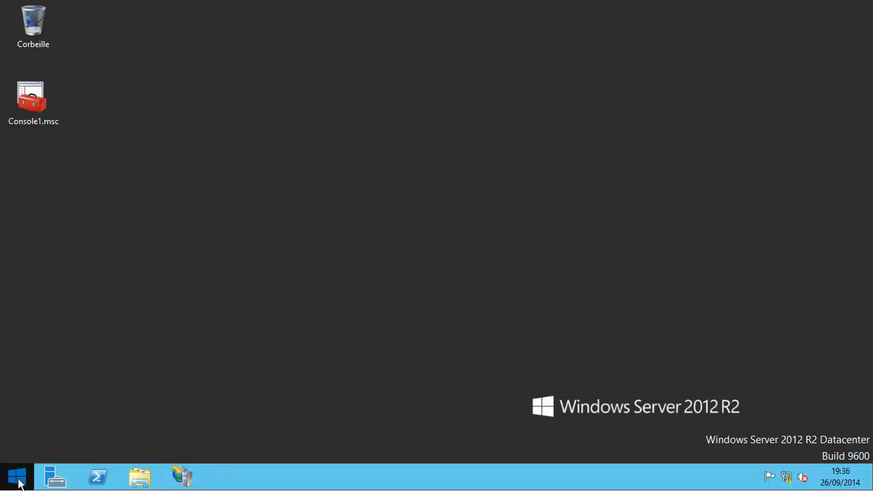
pyautogui.click(17, 477)
pyautogui.click(179, 398)
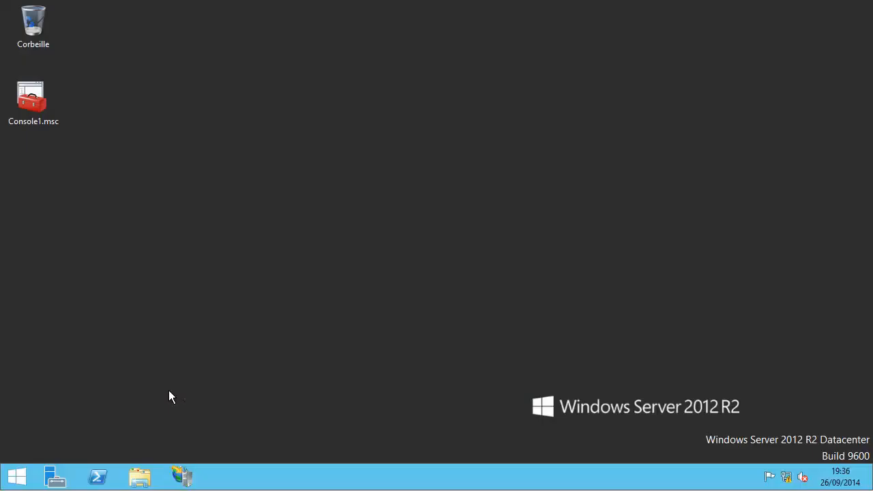
pyautogui.rightClick(15, 476)
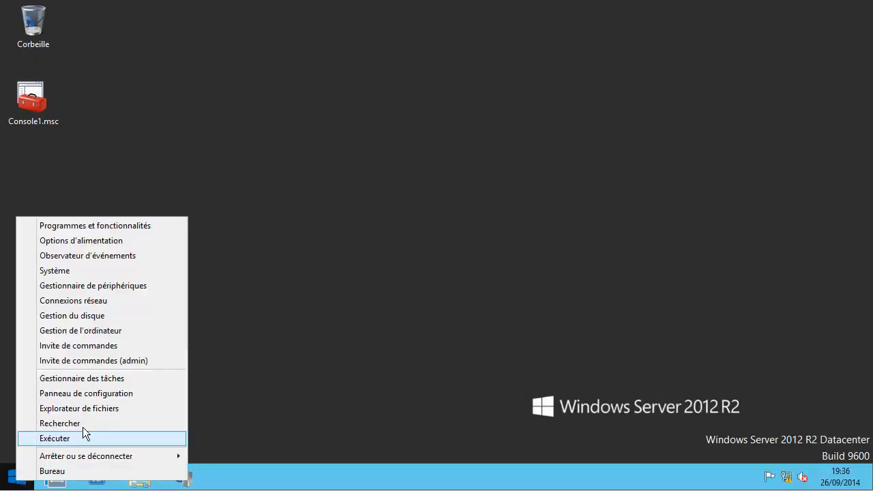
pyautogui.click(130, 348)
pyautogui.moveTo(278, 30); pyautogui.dragTo(339, 42)
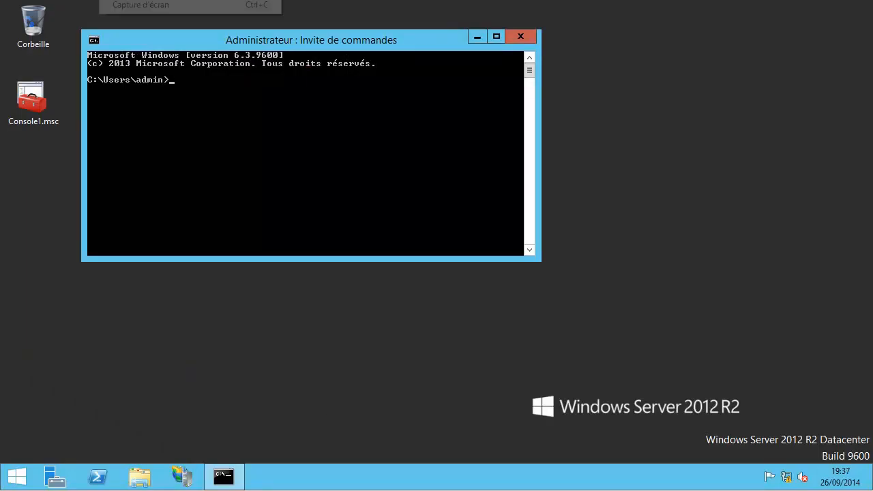
pyautogui.write('certutil -setreg chain\\ChainCacheResyncFiletime @now')
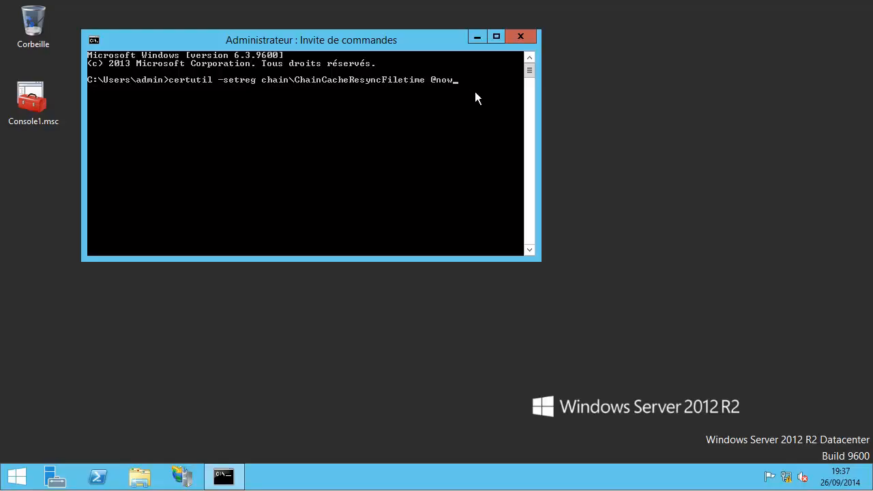
pyautogui.press('Return')
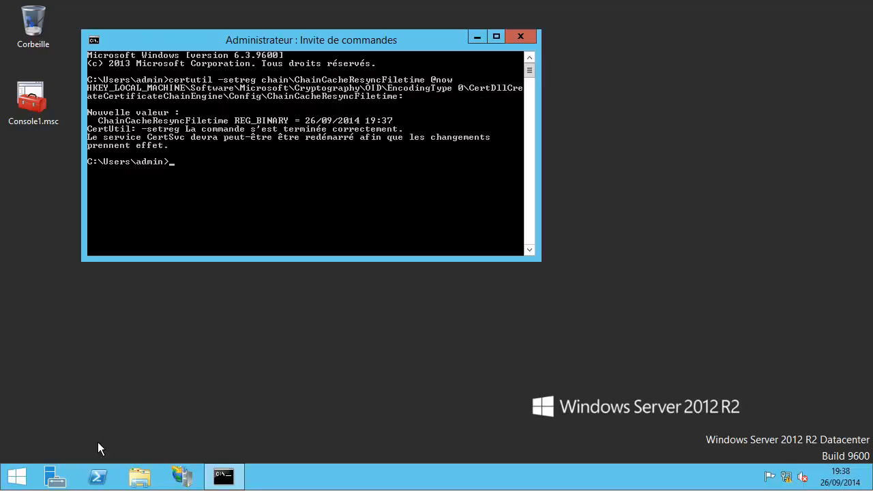
pyautogui.click(15, 476)
pyautogui.click(387, 172)
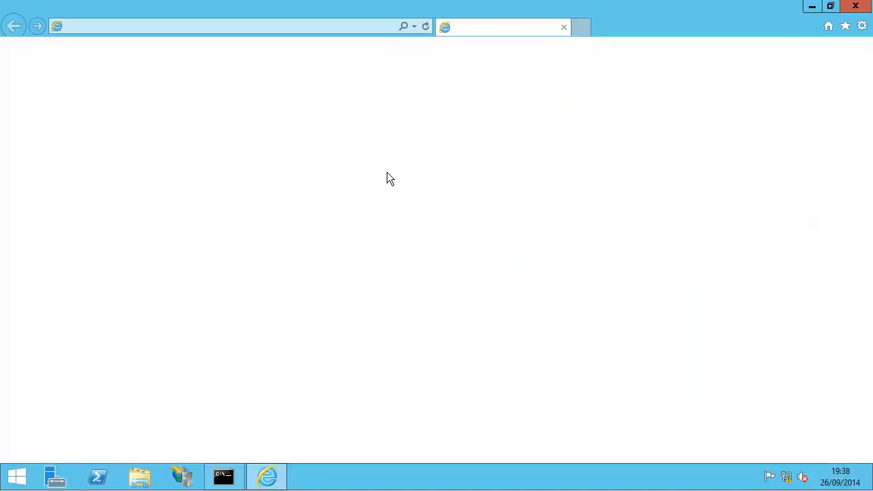
pyautogui.click(413, 25)
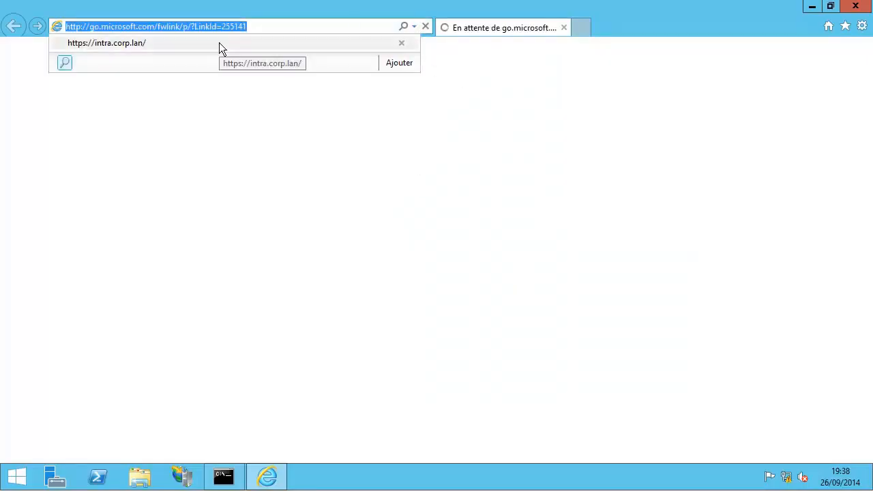
pyautogui.click(219, 42)
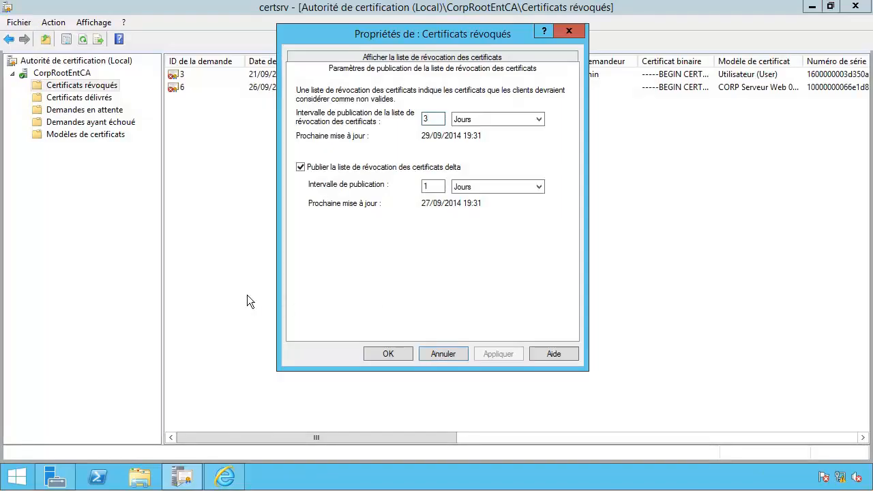
# Step: Close the Certificats révoqués properties in the certification authority console and examine issued certificate 5 of CORP\S3$
pyautogui.press('Return')
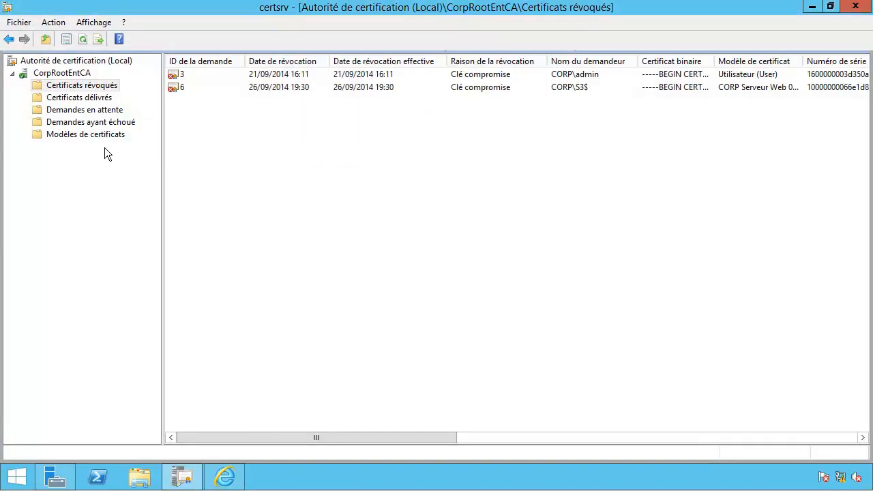
pyautogui.click(83, 98)
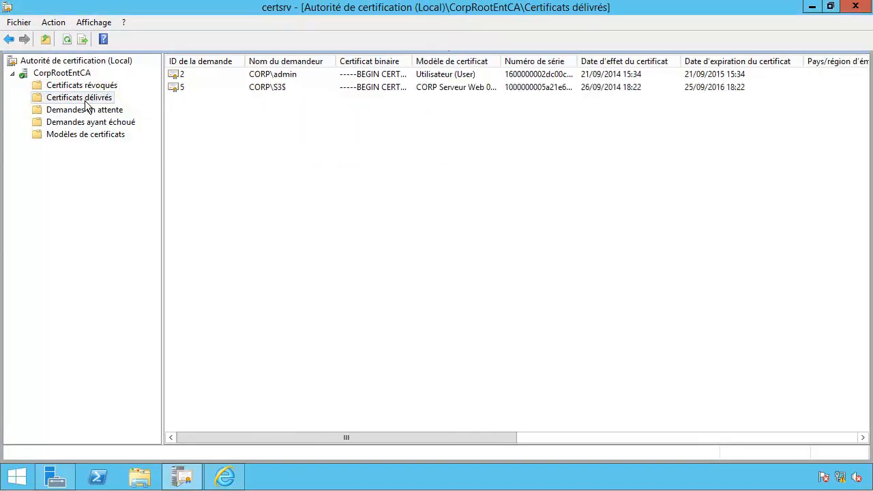
pyautogui.doubleClick(271, 88)
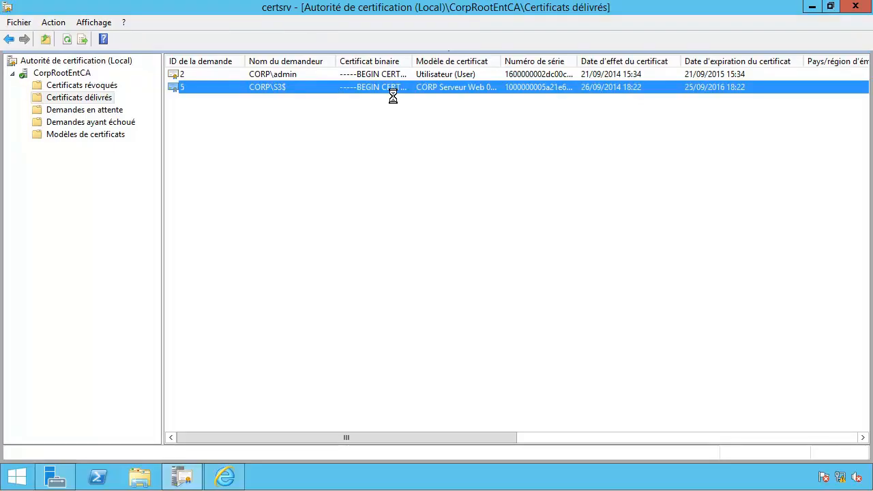
pyautogui.moveTo(182, 474)
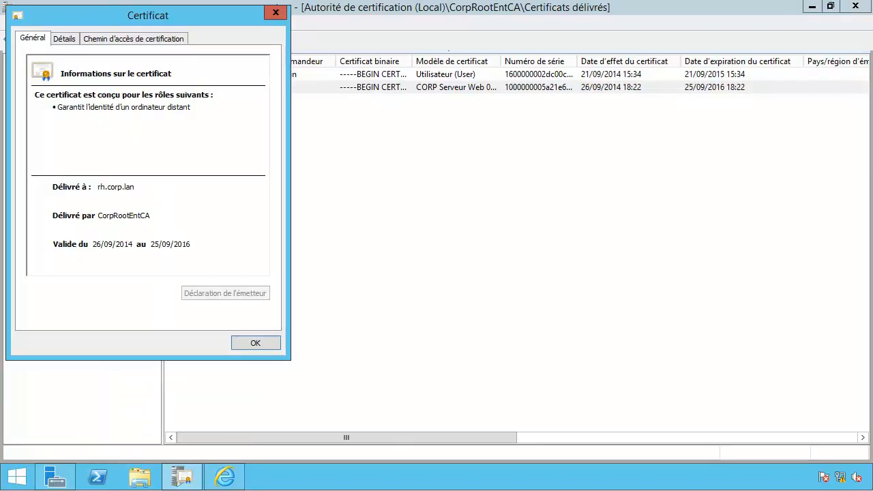
pyautogui.moveTo(220, 17); pyautogui.dragTo(379, 44)
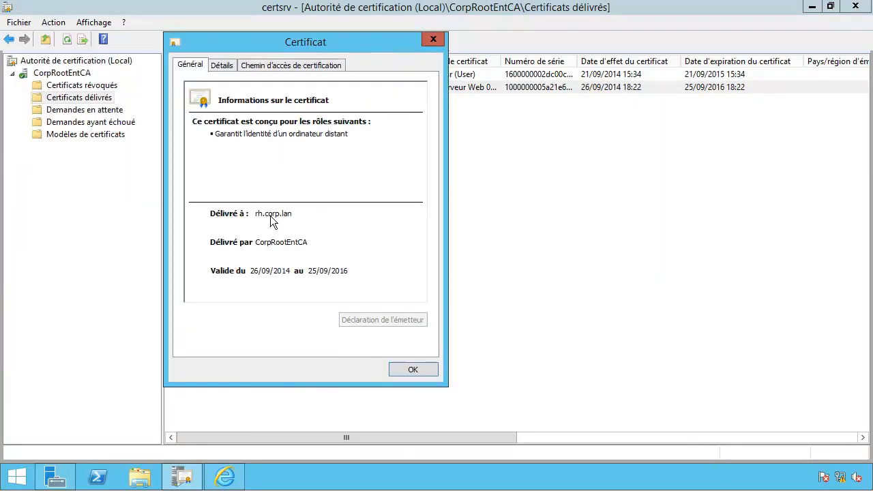
pyautogui.click(408, 370)
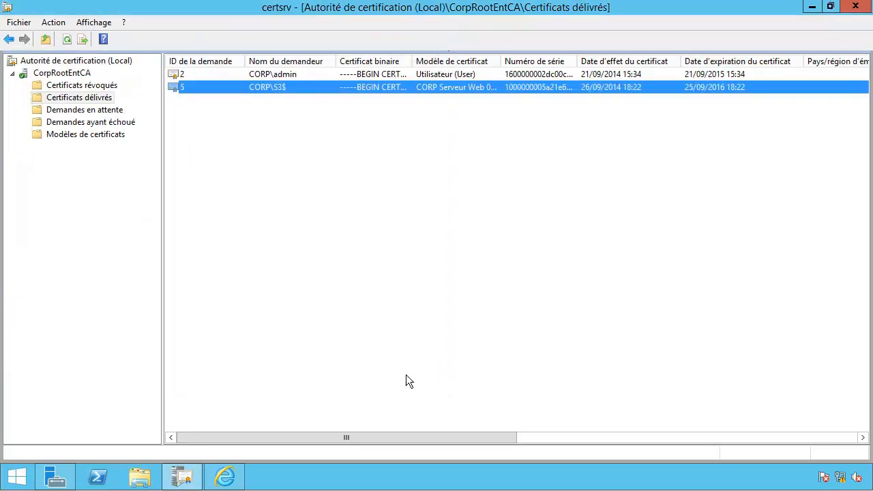
# Step: Revoke issued certificate 5, delivered to rh.corp.lan, with the reason code Modification de l'affiliation
pyautogui.rightClick(298, 88)
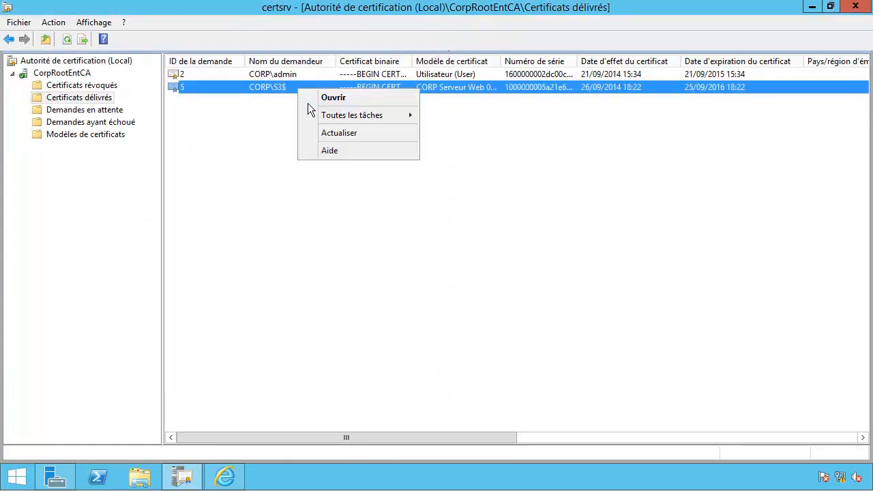
pyautogui.moveTo(317, 113)
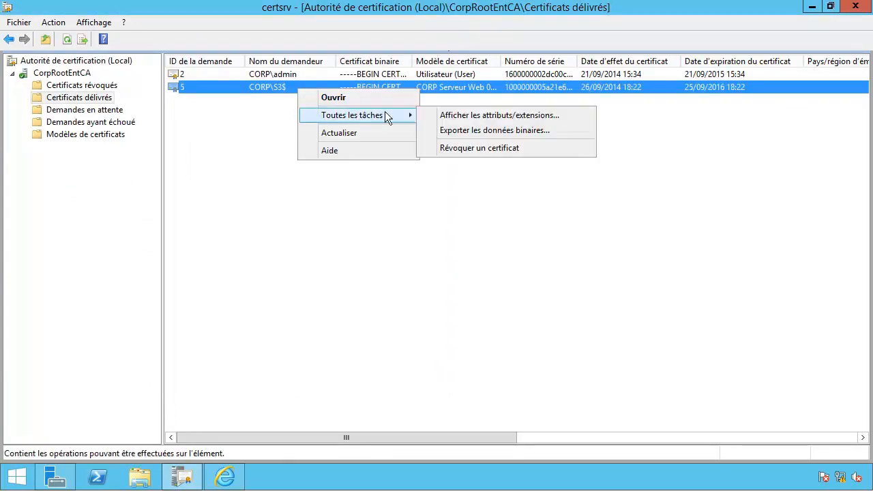
pyautogui.click(432, 147)
pyautogui.click(415, 232)
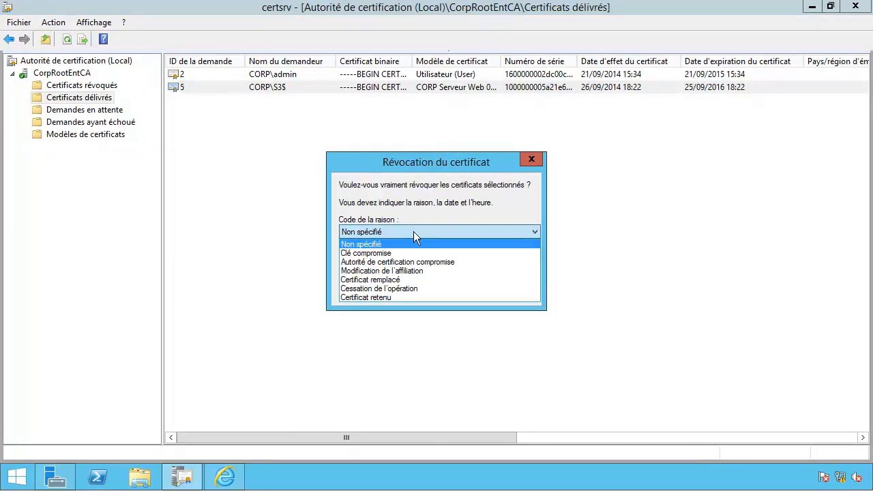
pyautogui.click(426, 271)
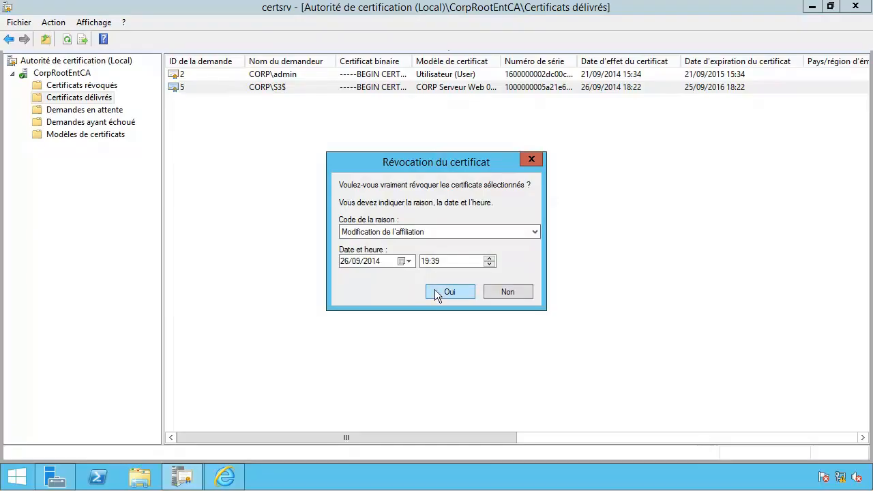
pyautogui.click(435, 289)
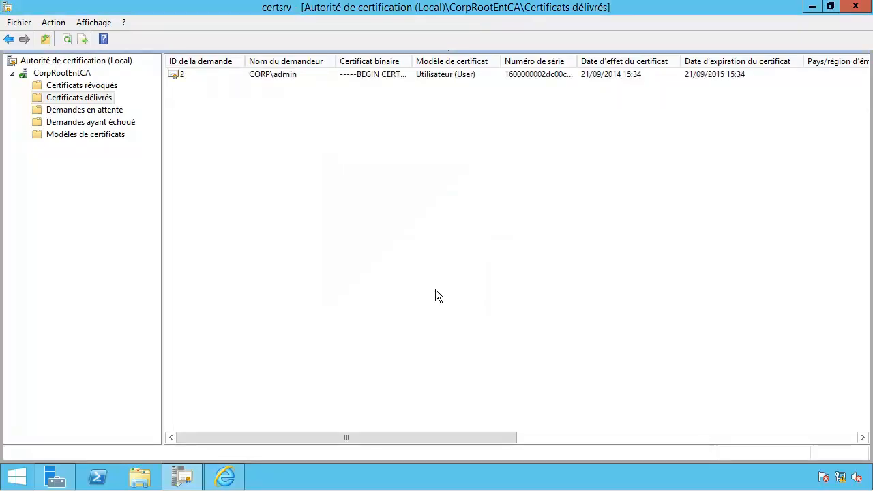
# Step: Publish only the delta revocation list for Certificats révoqués
pyautogui.click(92, 87)
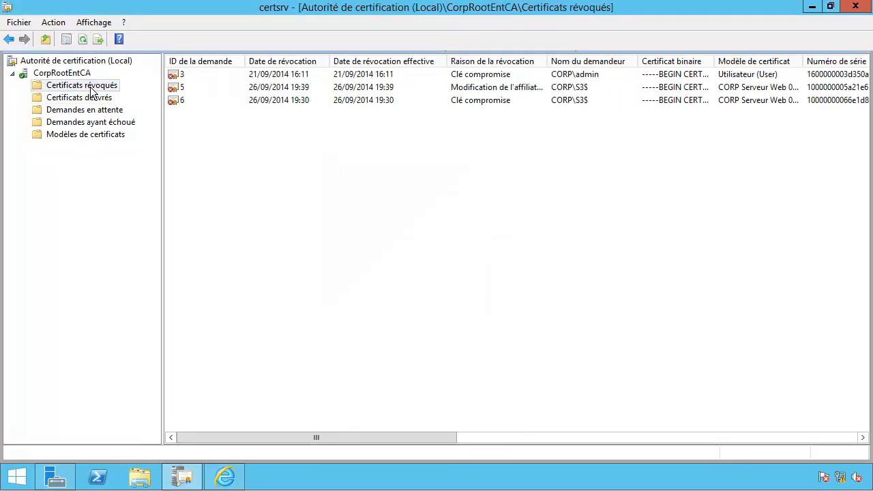
pyautogui.rightClick(91, 88)
pyautogui.moveTo(125, 94)
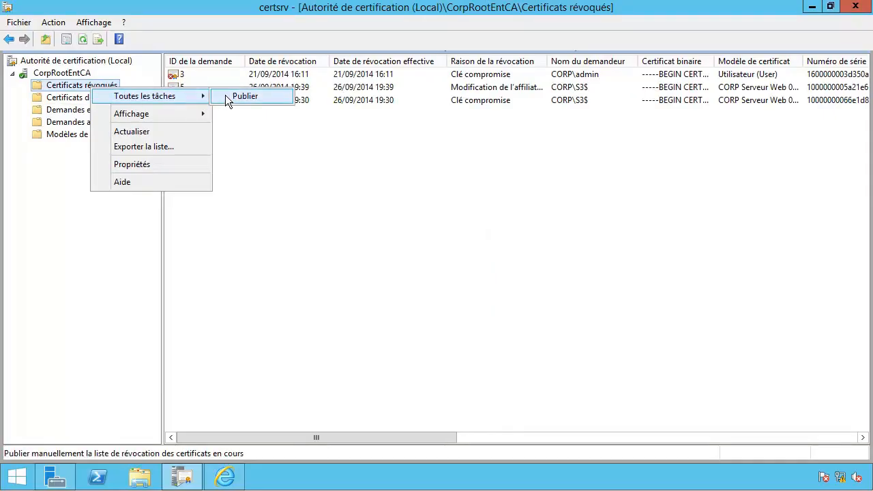
pyautogui.click(227, 97)
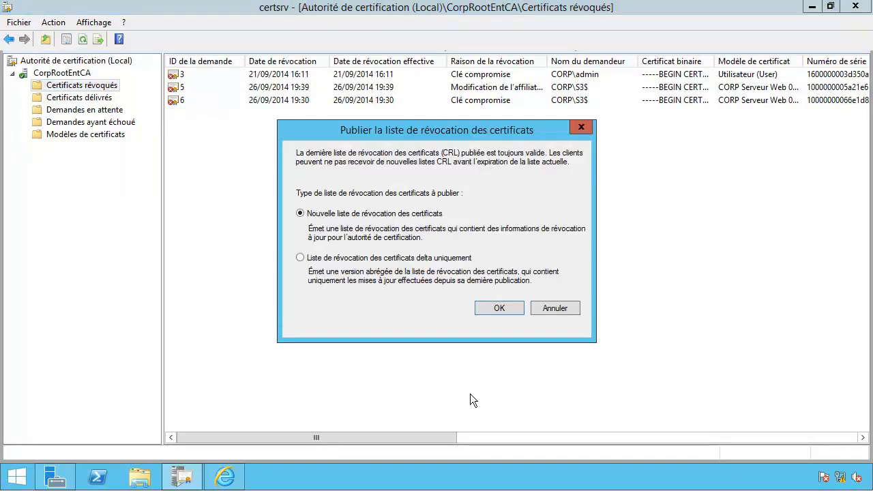
pyautogui.click(373, 260)
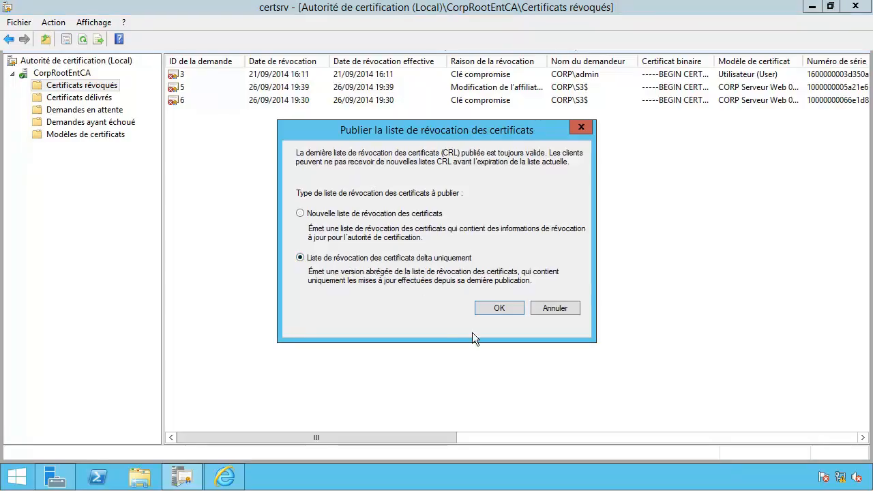
pyautogui.click(498, 310)
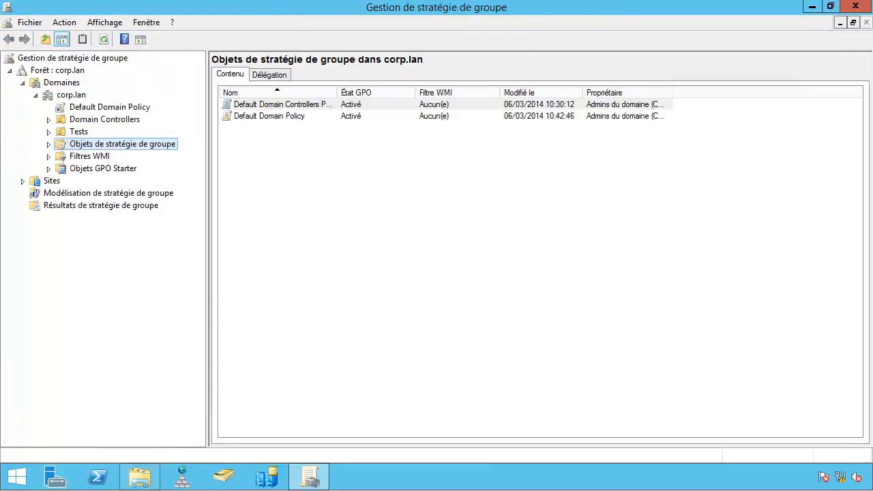
pyautogui.click(16, 476)
pyautogui.click(407, 192)
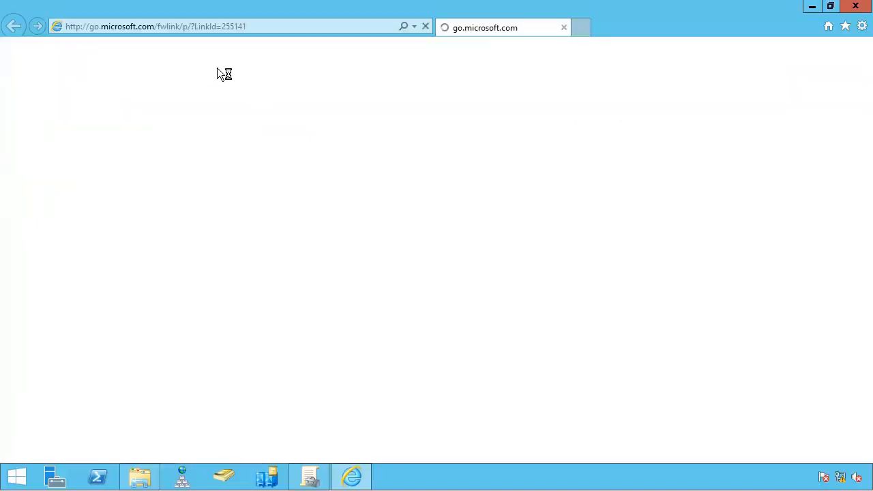
pyautogui.click(138, 31)
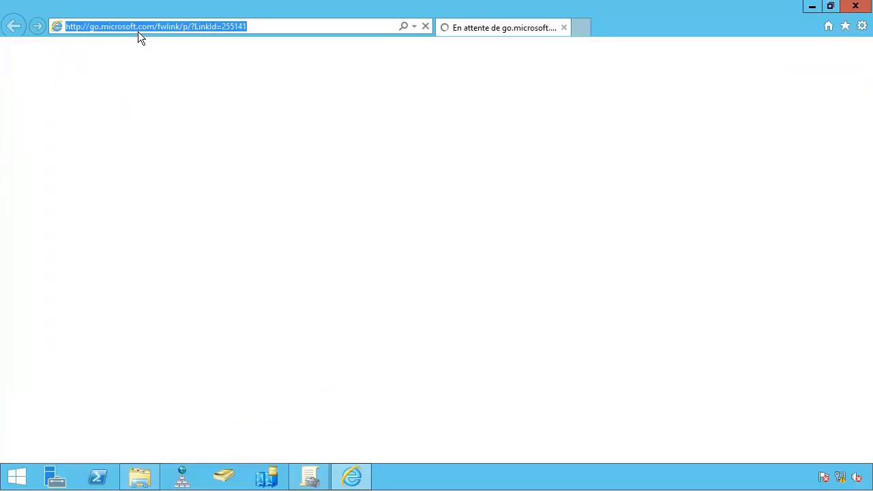
pyautogui.write('hhts://')
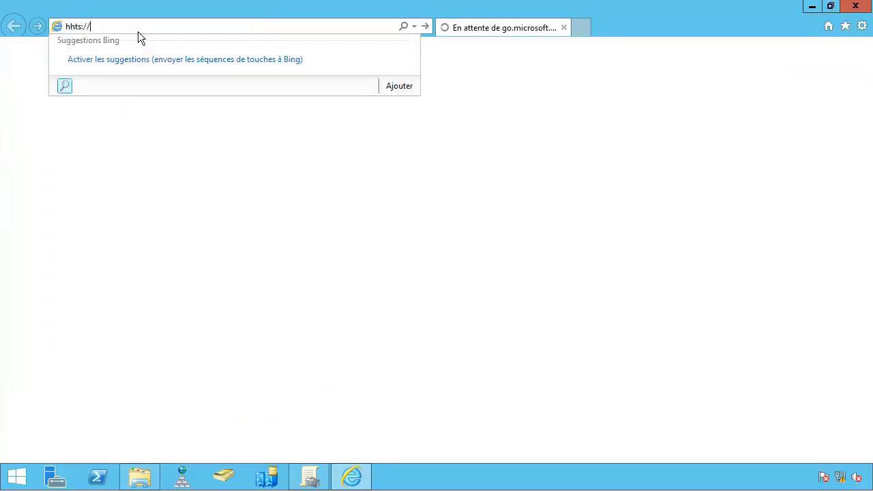
pyautogui.write('rh.corp.lan')
pyautogui.press('Return')
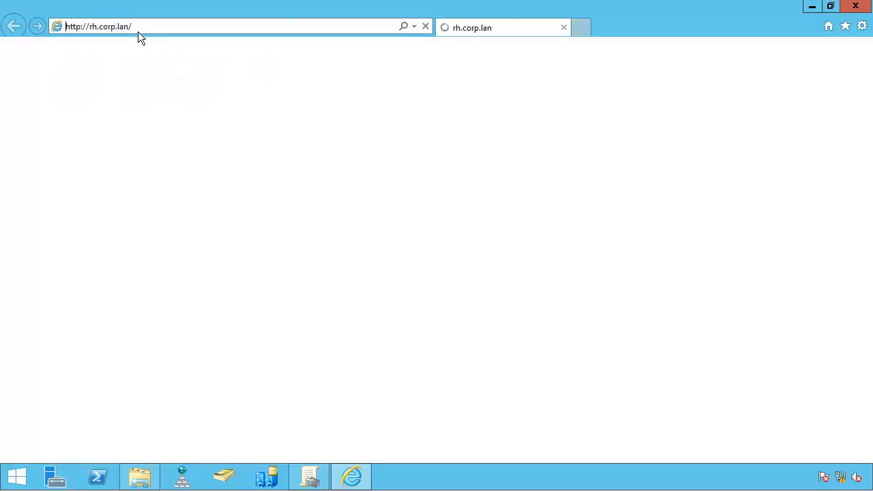
pyautogui.click(82, 26)
pyautogui.click(82, 26)
pyautogui.write('s')
pyautogui.press('Return')
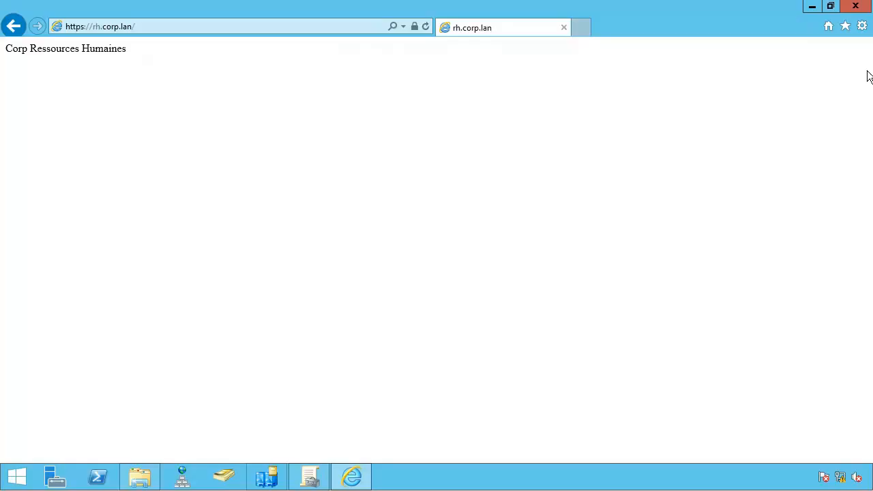
# Step: Adjust the selection of browsing data types and delete Internet Explorer's browsing history from the Internet options
pyautogui.click(862, 26)
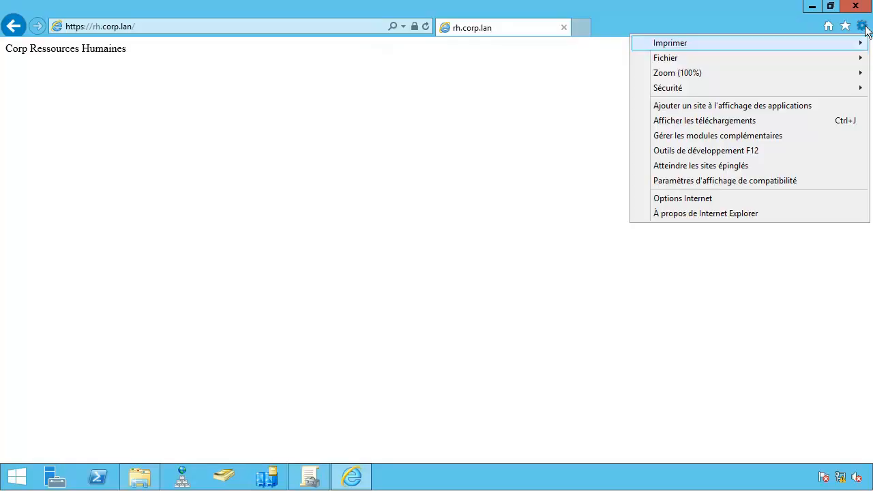
pyautogui.click(693, 197)
pyautogui.click(200, 293)
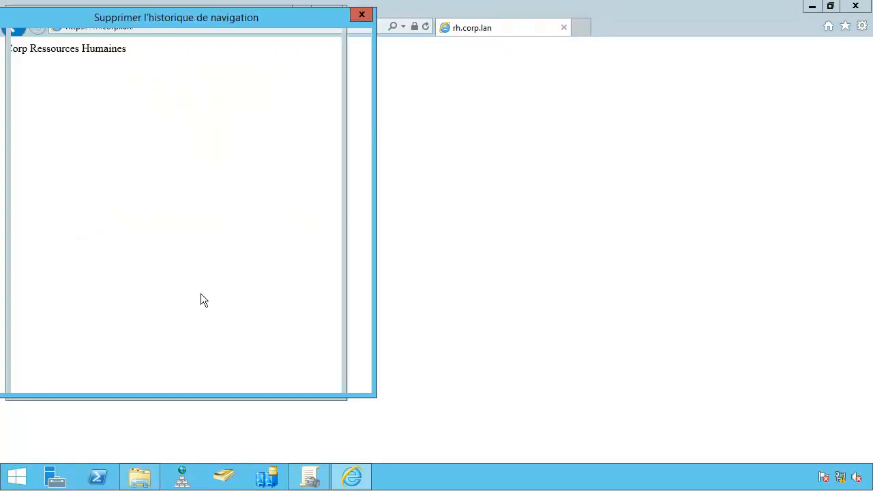
pyautogui.click(84, 265)
pyautogui.click(92, 237)
pyautogui.click(90, 212)
pyautogui.click(97, 301)
pyautogui.click(137, 67)
pyautogui.click(362, 395)
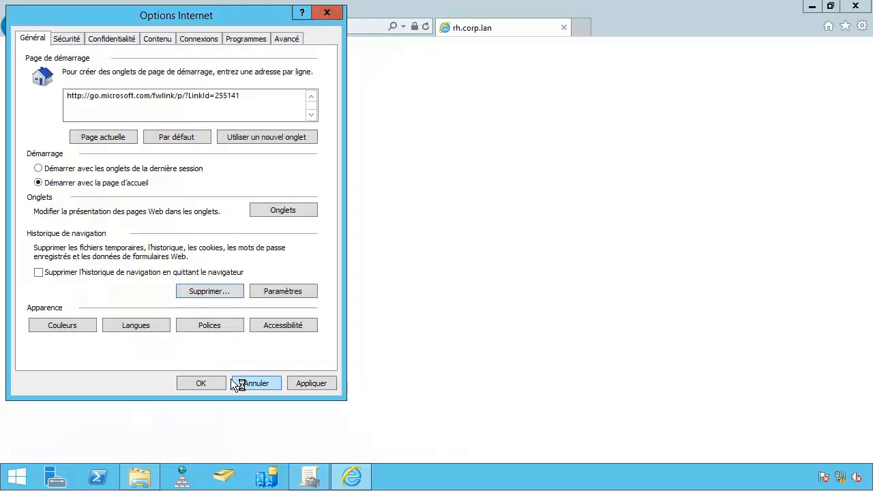
pyautogui.click(256, 383)
# Step: Close Internet Explorer and the other open windows on the server
pyautogui.click(862, 7)
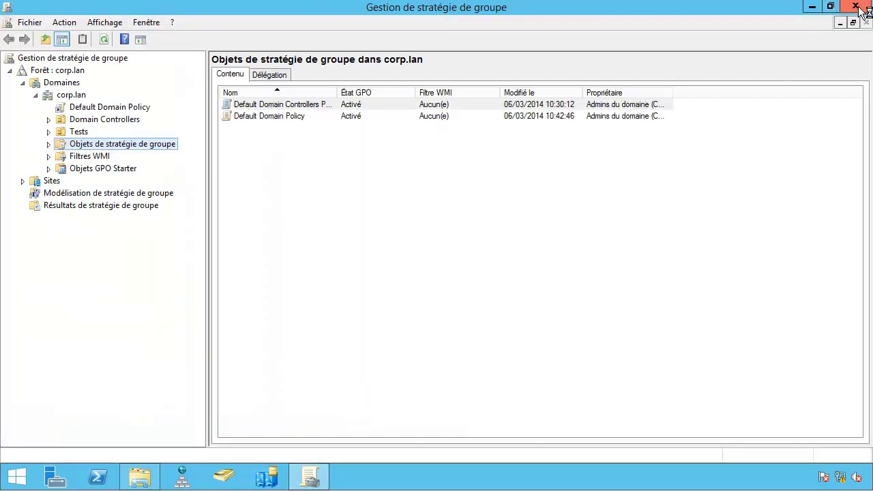
pyautogui.click(860, 5)
pyautogui.click(861, 6)
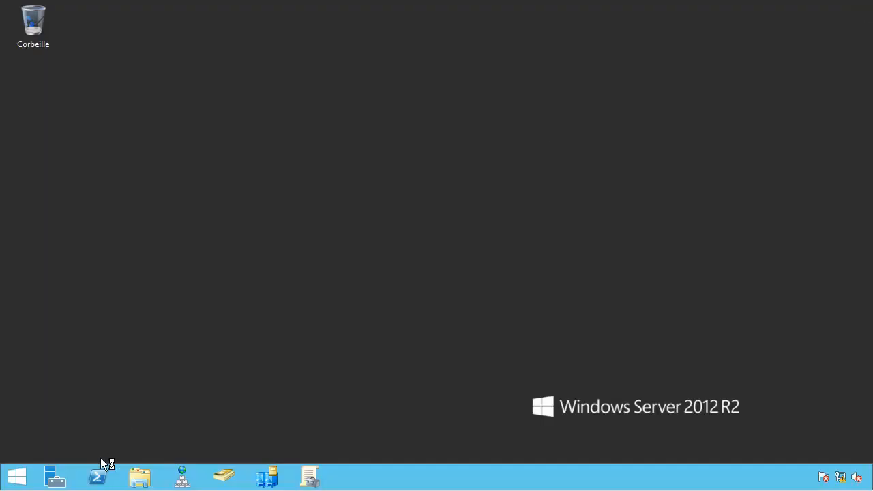
pyautogui.click(16, 477)
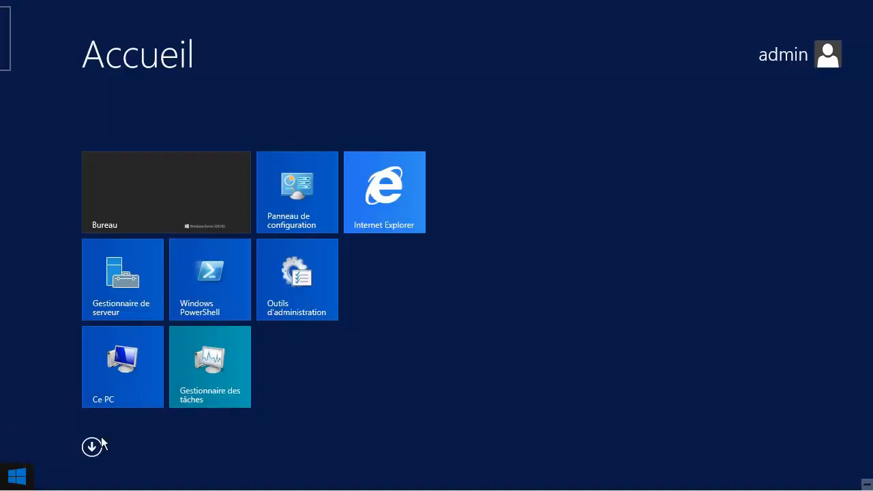
pyautogui.click(156, 200)
pyautogui.rightClick(15, 470)
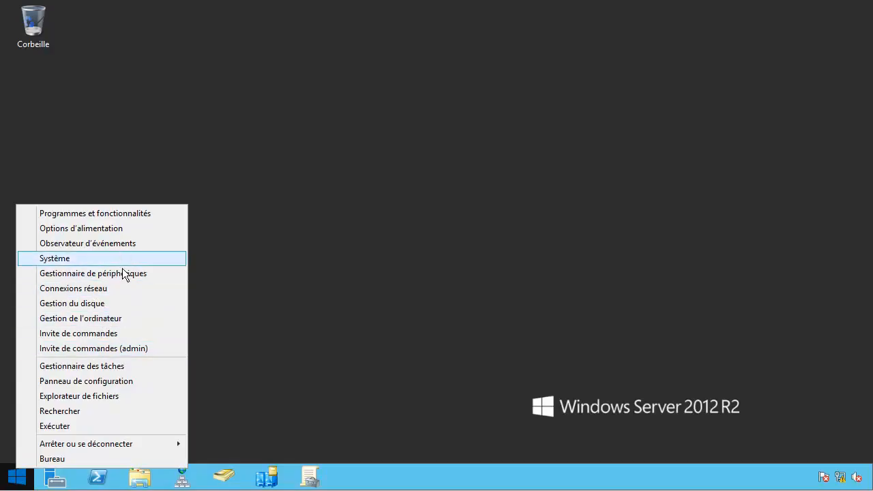
pyautogui.click(125, 333)
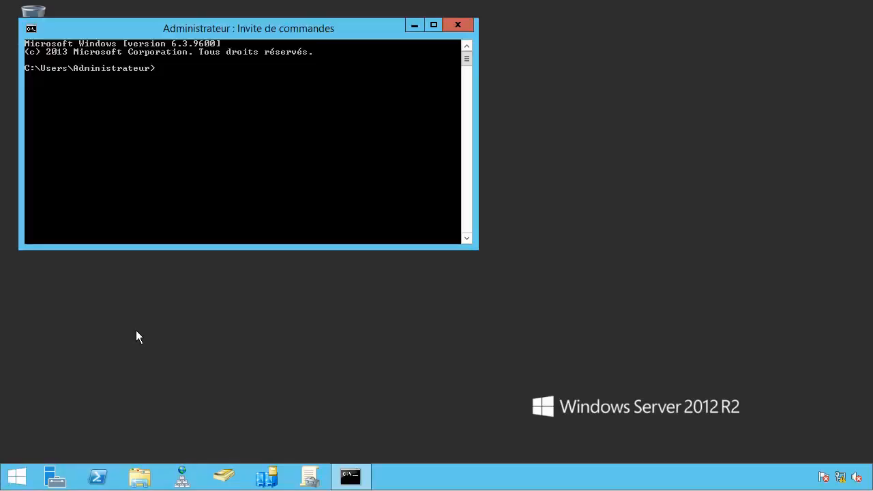
pyautogui.write('certutil -setreg chain\\ChainCacheResyncFiletime @now')
pyautogui.press('Return')
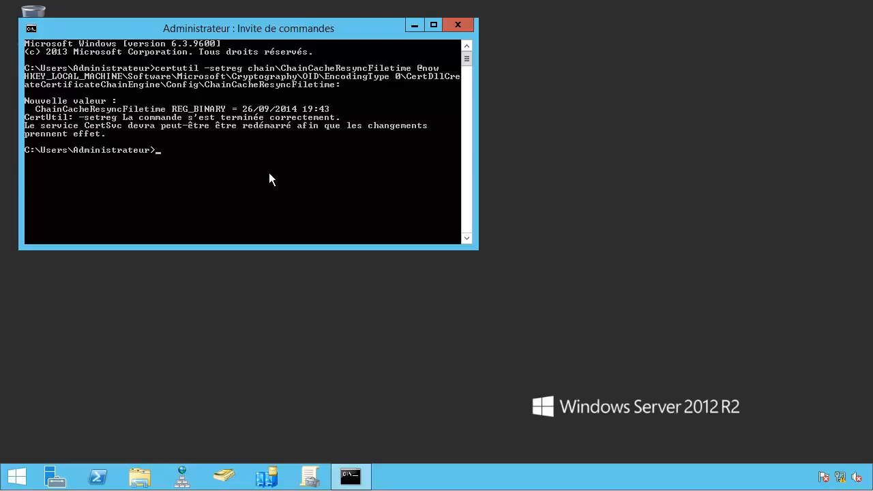
pyautogui.click(16, 476)
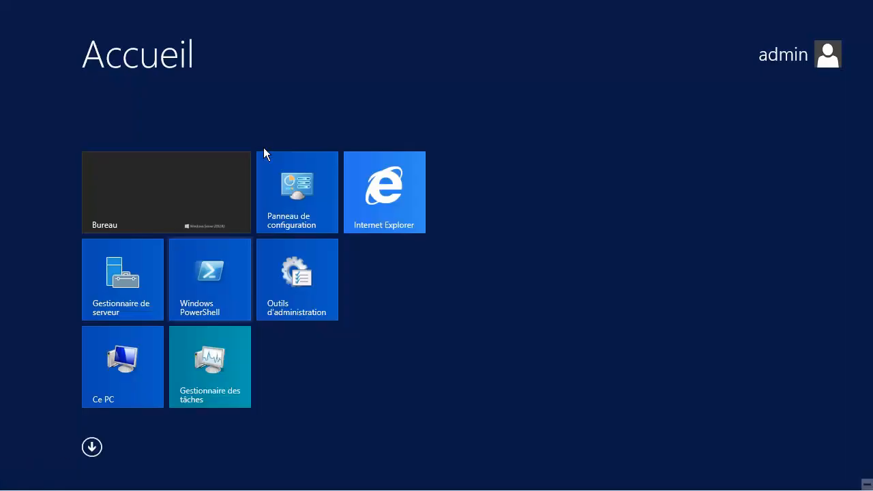
pyautogui.click(394, 194)
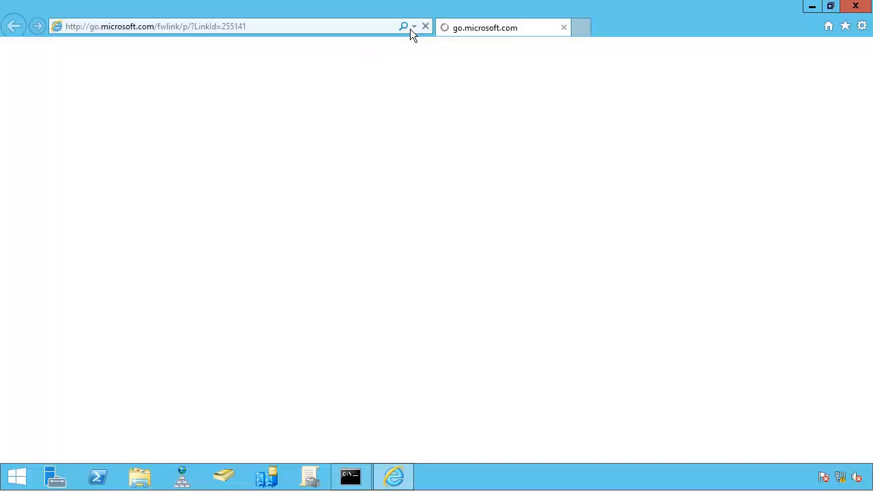
pyautogui.click(314, 27)
pyautogui.write('htt')
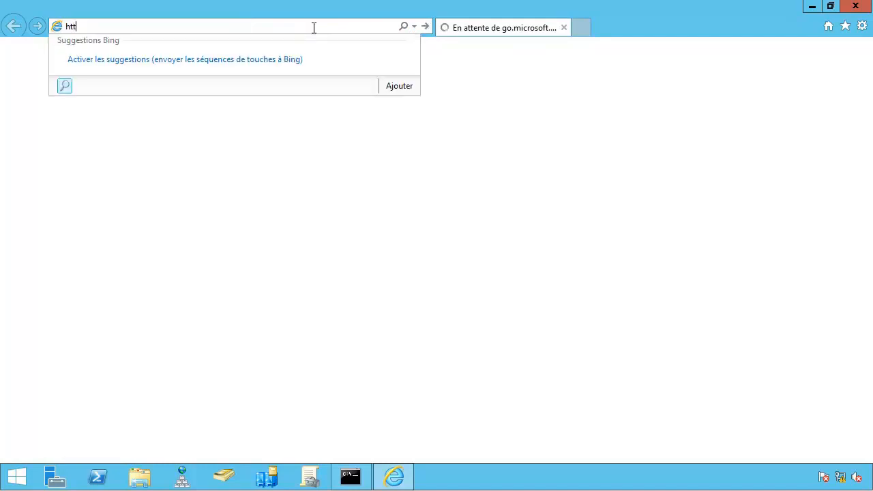
pyautogui.write('ps://rh.corp.la')
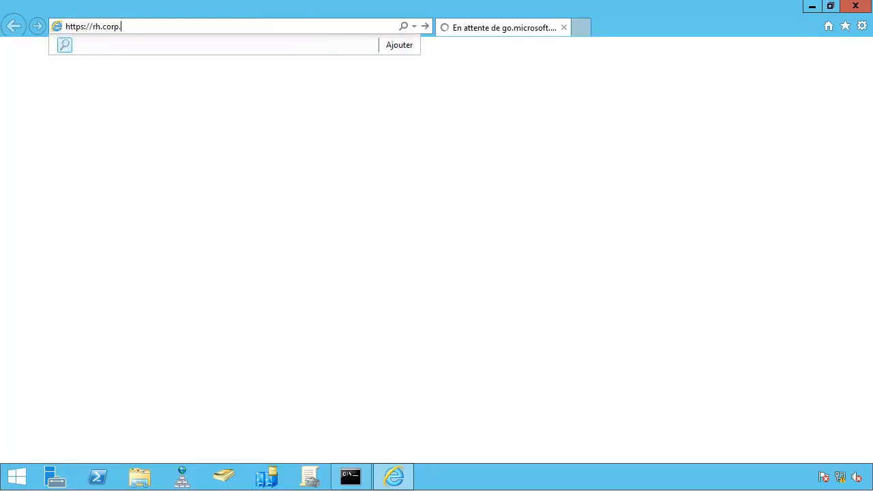
pyautogui.write('n')
pyautogui.press('Return')
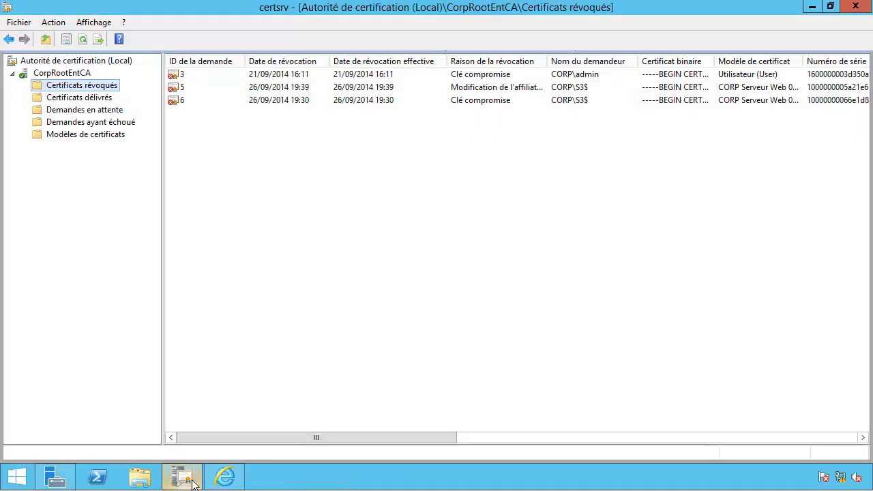
# Step: On the certification authority server, switch to Internet Explorer and look through the security and tabbed browsing settings in the Internet options
pyautogui.click(224, 476)
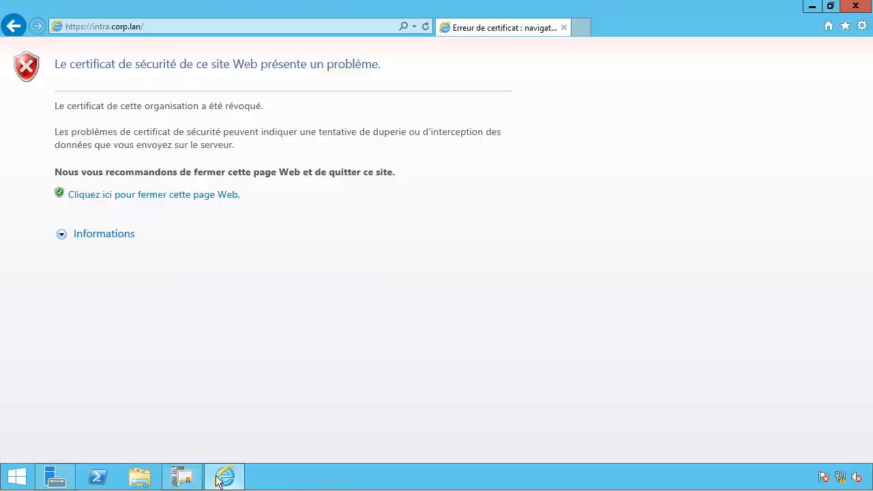
pyautogui.click(862, 26)
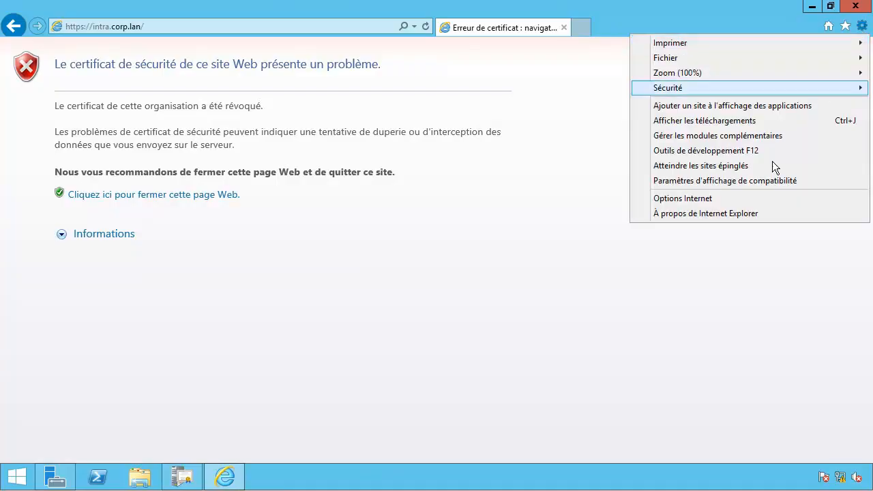
pyautogui.click(728, 198)
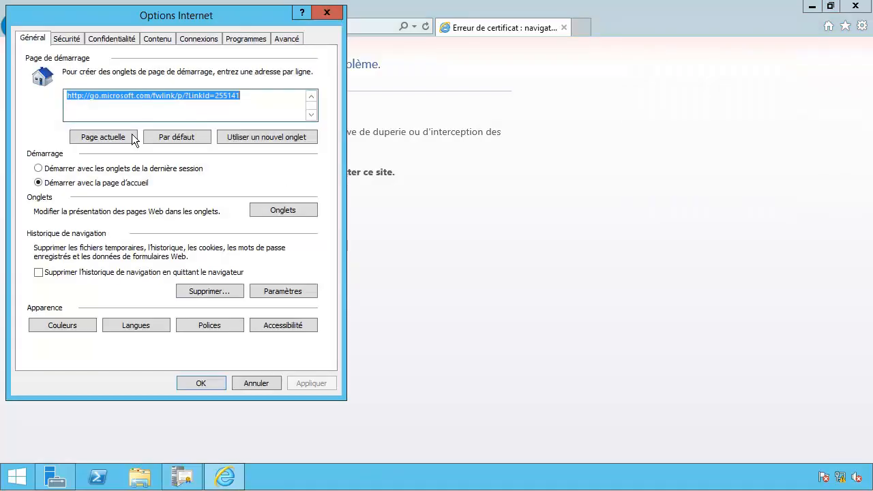
pyautogui.click(67, 41)
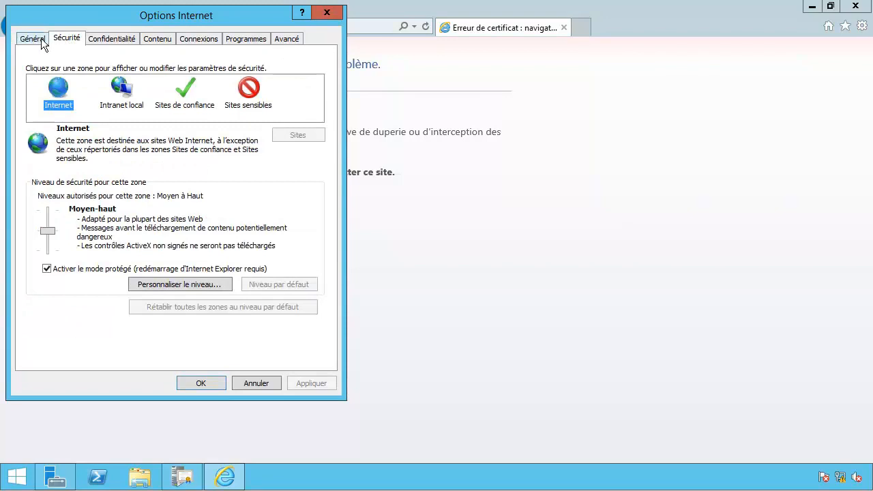
pyautogui.click(39, 41)
pyautogui.click(269, 211)
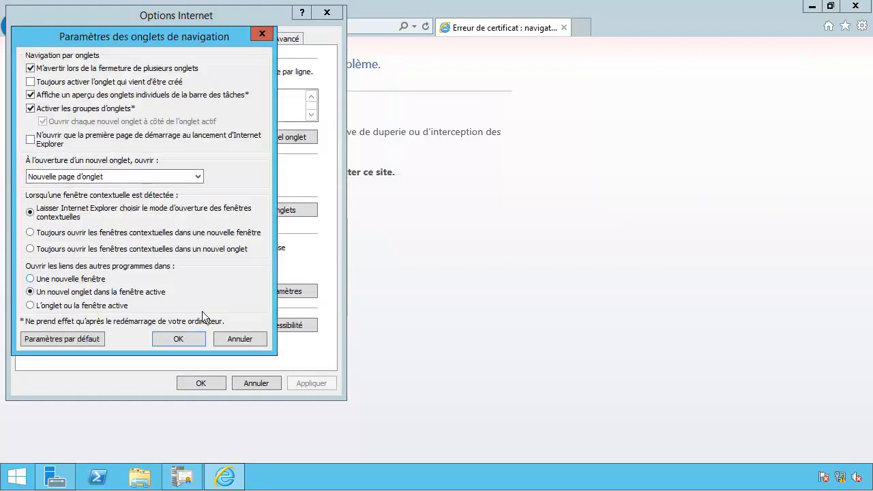
pyautogui.click(178, 339)
# Step: Delete the browsing history with every data category selected and favourite website data not preserved, and close the Internet options
pyautogui.click(220, 290)
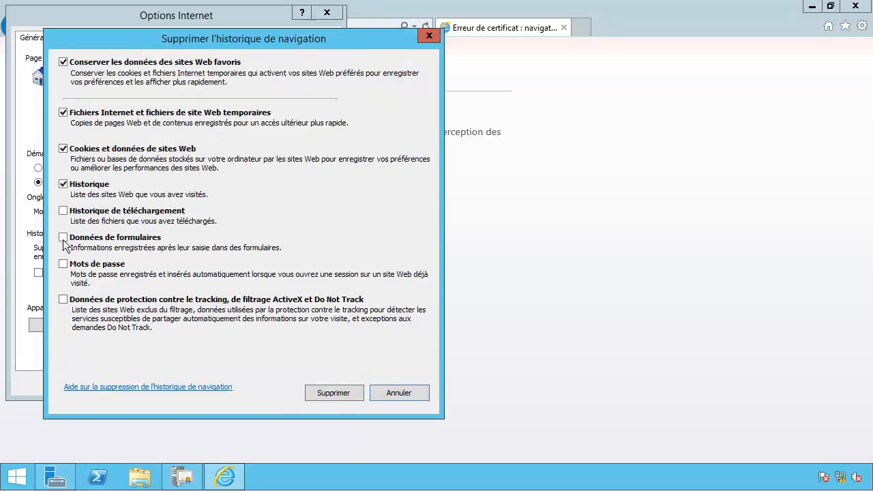
pyautogui.click(74, 301)
pyautogui.click(63, 265)
pyautogui.click(63, 211)
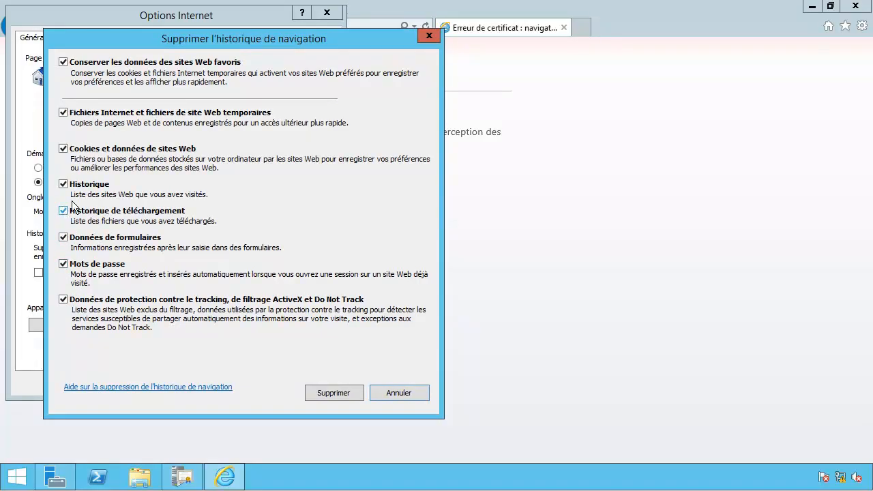
pyautogui.click(63, 62)
pyautogui.click(327, 393)
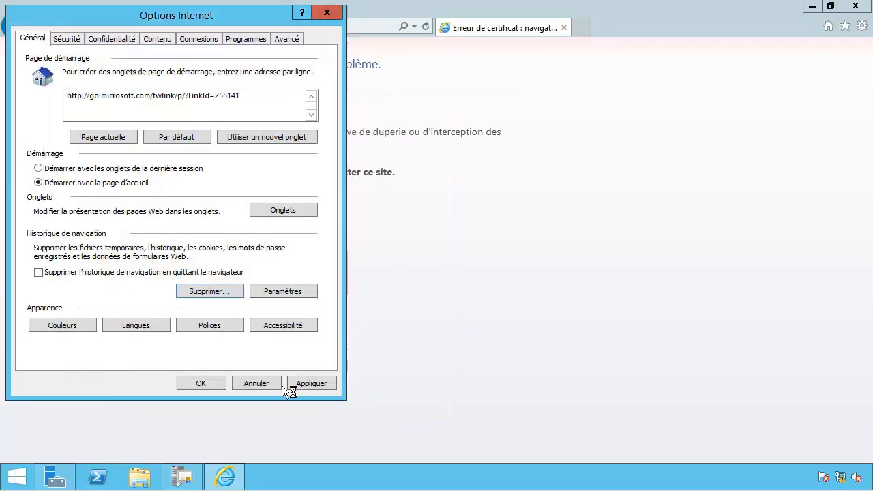
pyautogui.click(200, 379)
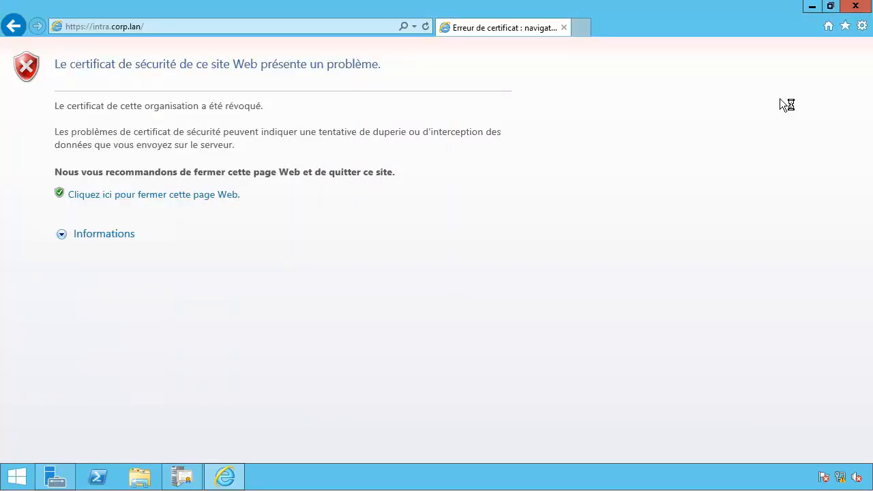
pyautogui.click(856, 8)
pyautogui.click(16, 476)
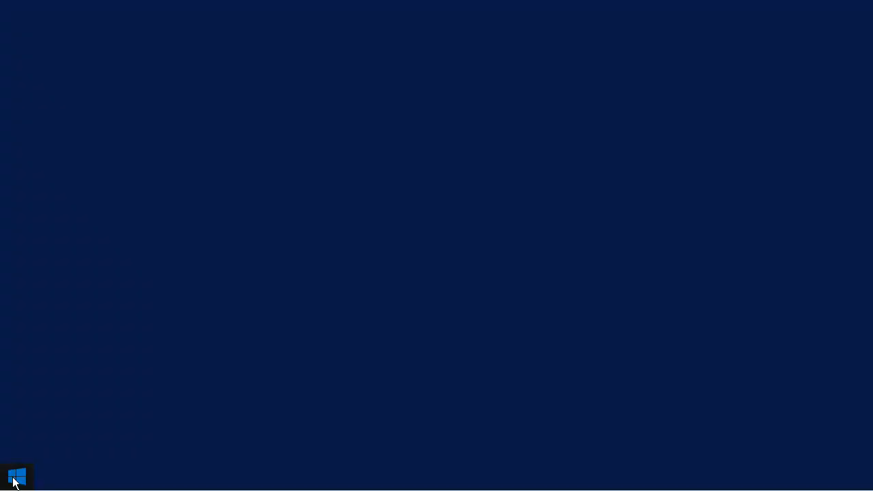
pyautogui.click(376, 204)
pyautogui.click(223, 28)
pyautogui.write('hhh')
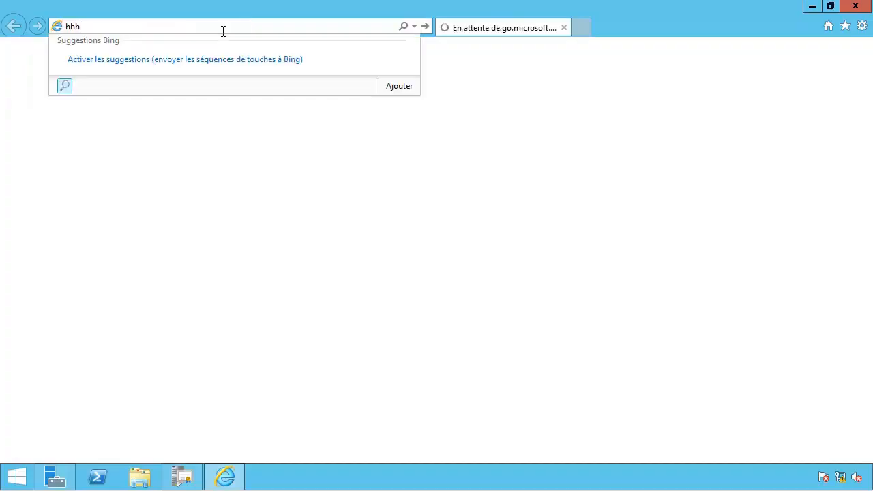
pyautogui.press('BackSpace')
pyautogui.press('BackSpace')
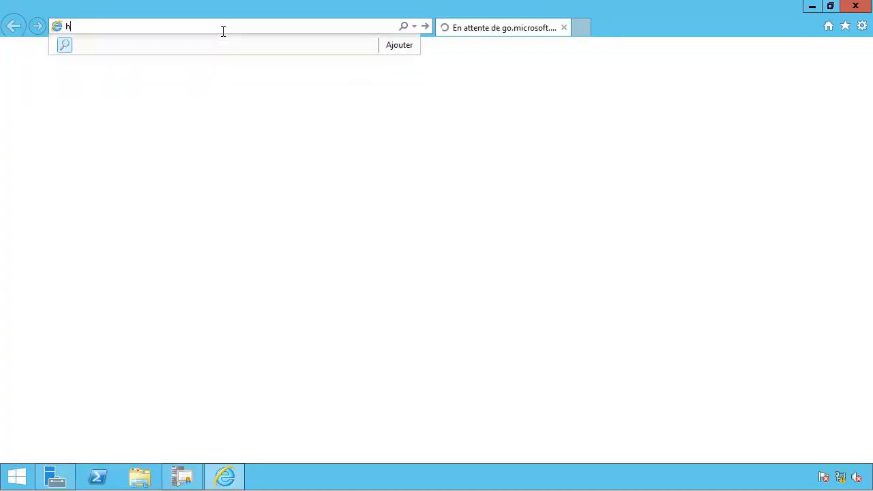
pyautogui.write('ttps')
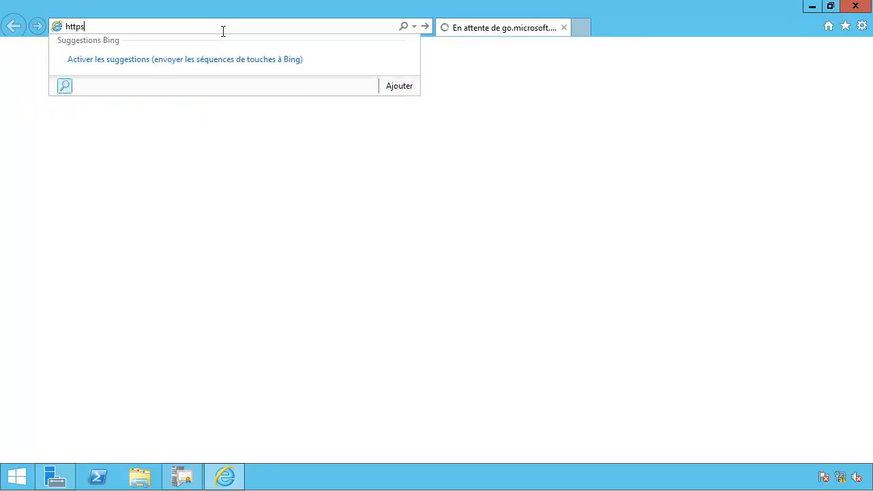
pyautogui.write('://')
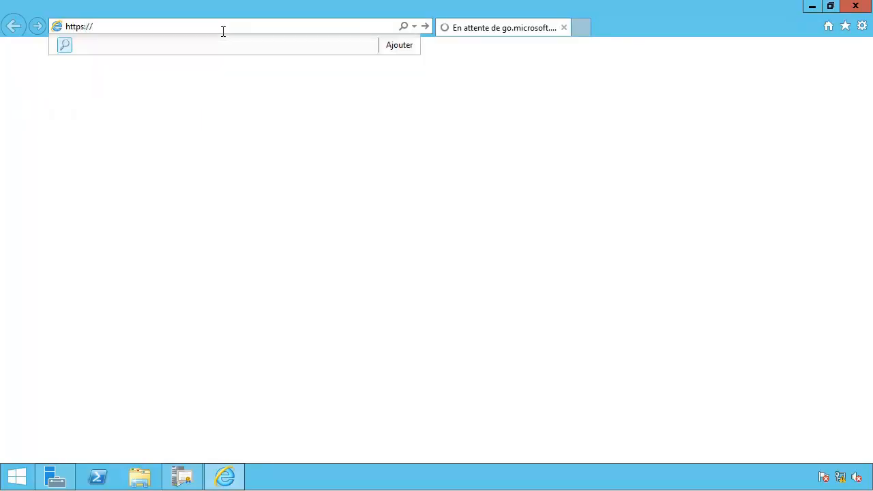
pyautogui.write('rh.corp.lan')
pyautogui.press('Return')
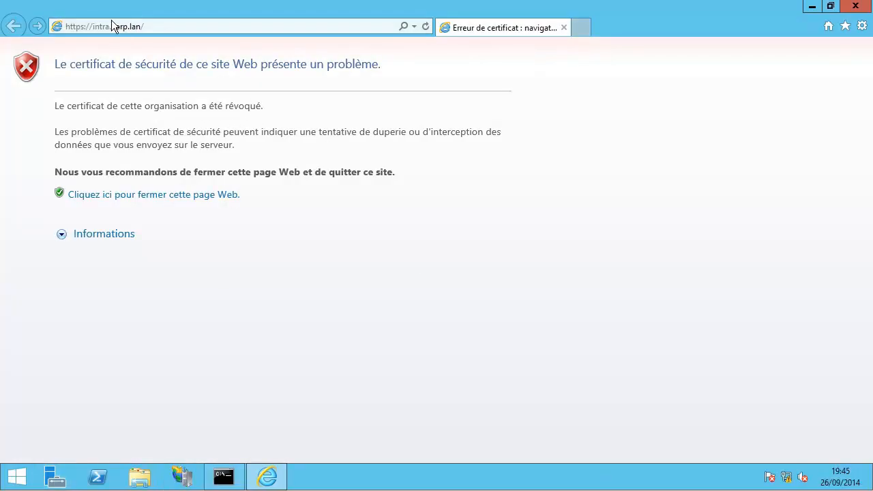
pyautogui.click(107, 26)
pyautogui.click(108, 27)
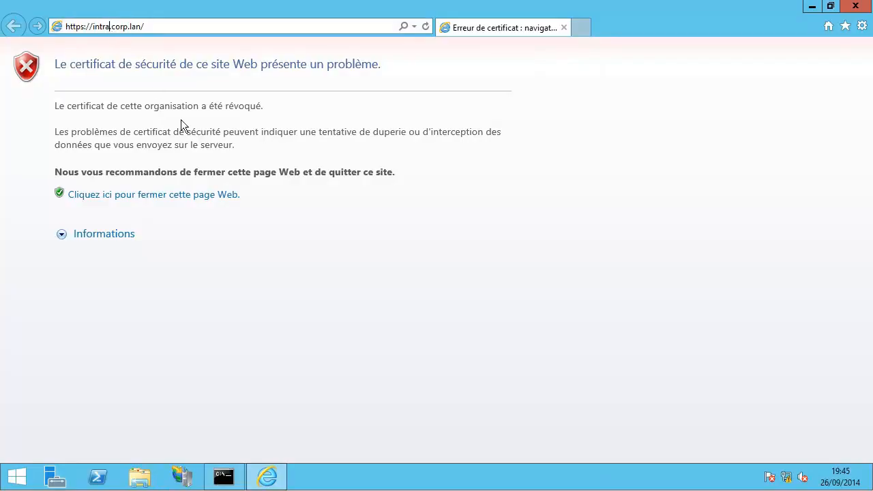
pyautogui.press('BackSpace')
pyautogui.press('BackSpace')
pyautogui.press('BackSpace')
pyautogui.press('BackSpace')
pyautogui.press('BackSpace')
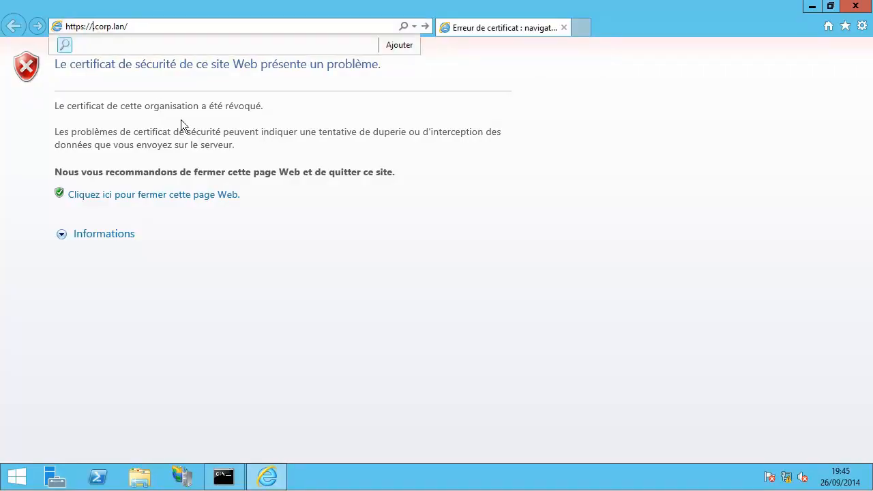
pyautogui.write('rh.')
pyautogui.press('Return')
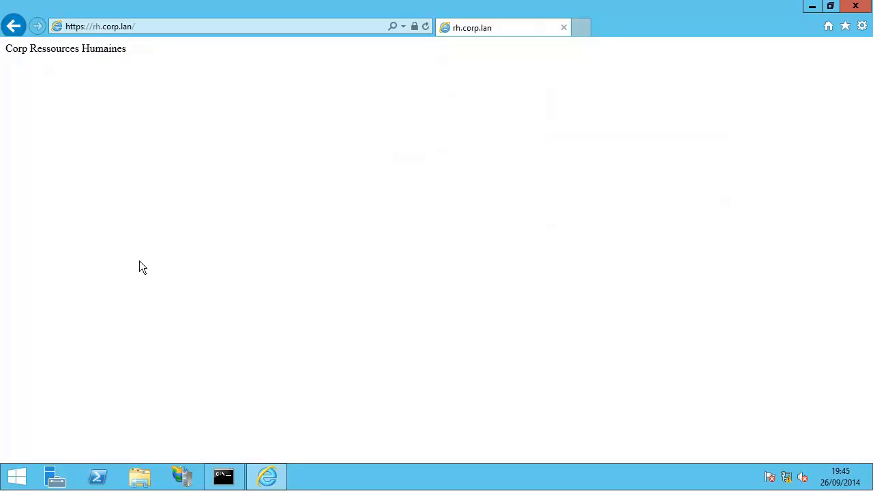
# Step: Delete this server's browsing history from the Internet options, including all data categories and without preserving favourite website data
pyautogui.click(861, 26)
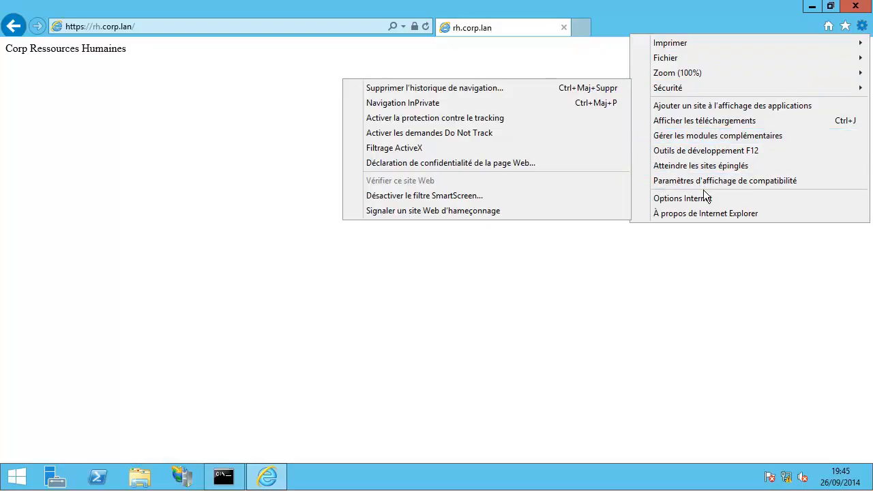
pyautogui.click(703, 198)
pyautogui.moveTo(79, 19); pyautogui.dragTo(132, 47)
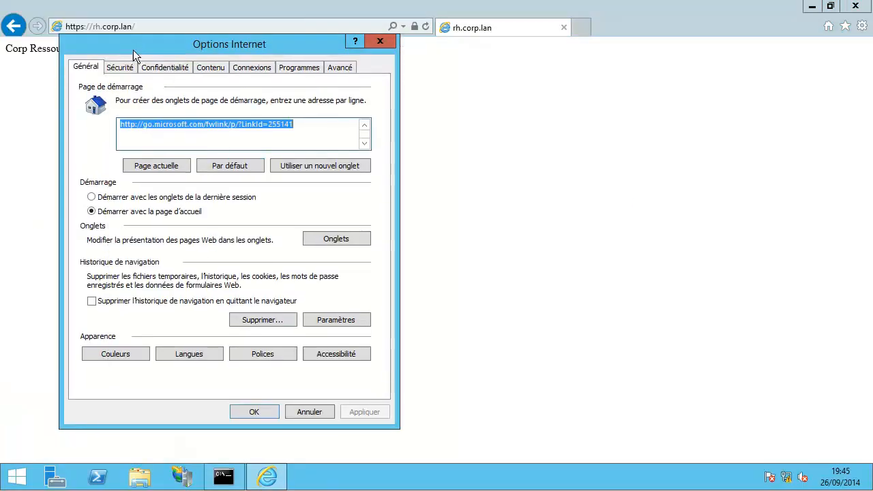
pyautogui.click(279, 318)
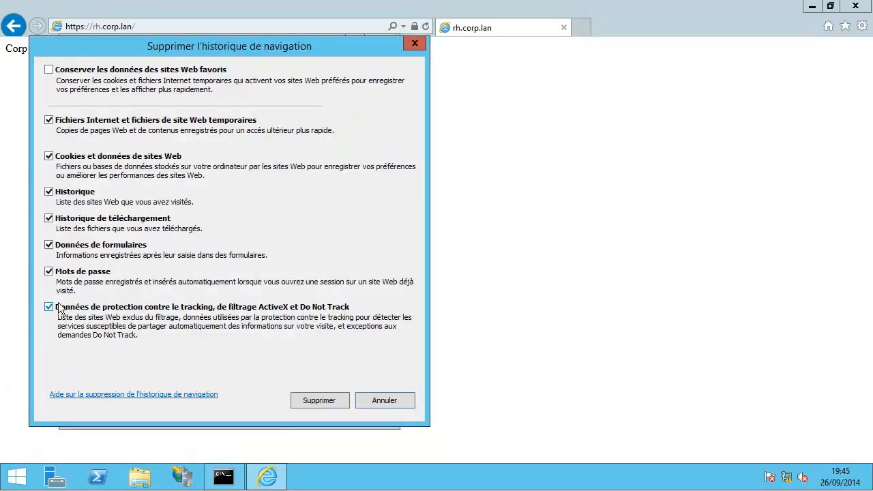
pyautogui.click(319, 400)
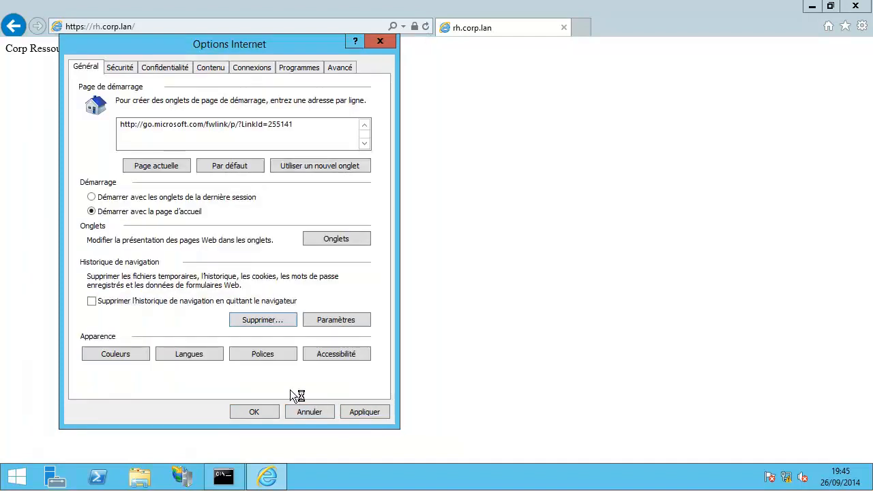
pyautogui.click(248, 411)
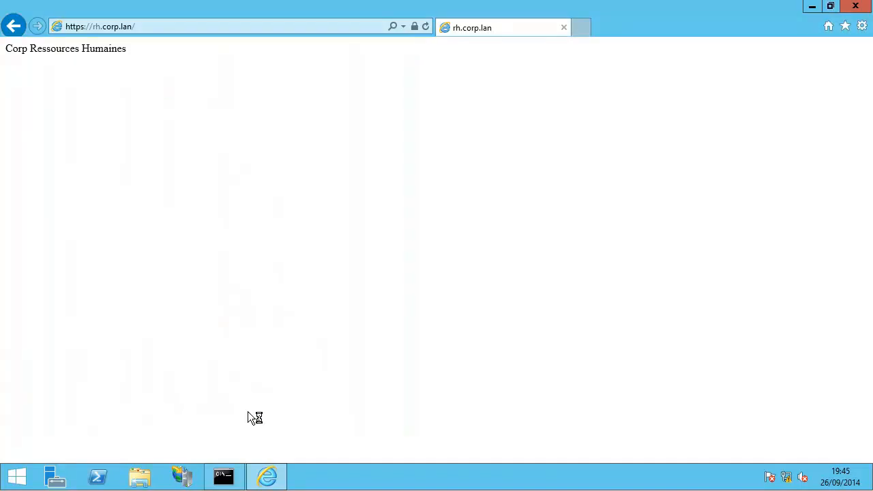
pyautogui.click(855, 7)
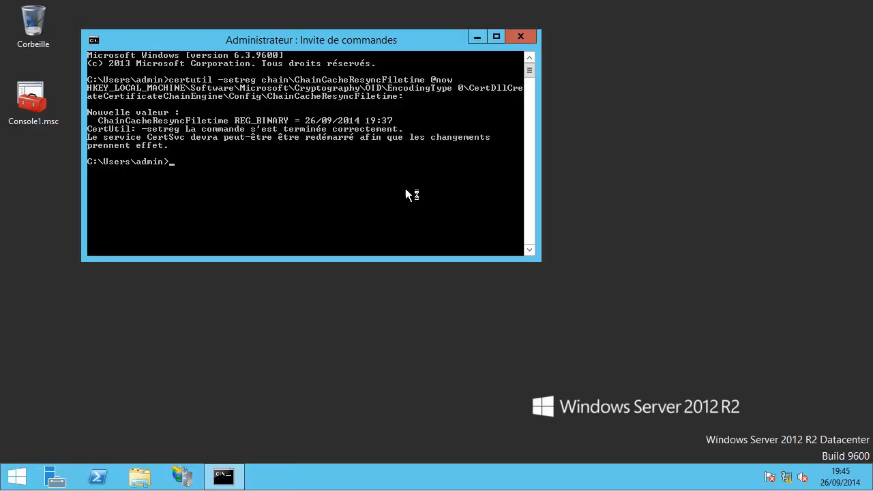
pyautogui.press('Up')
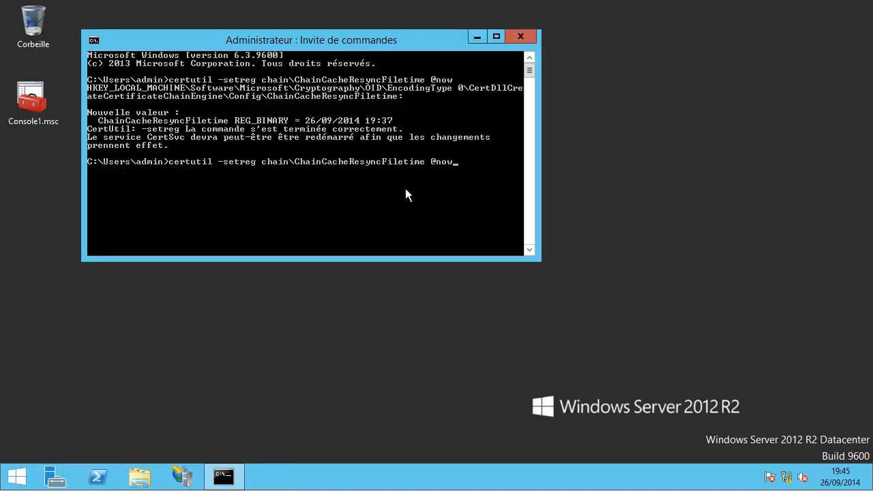
pyautogui.press('Return')
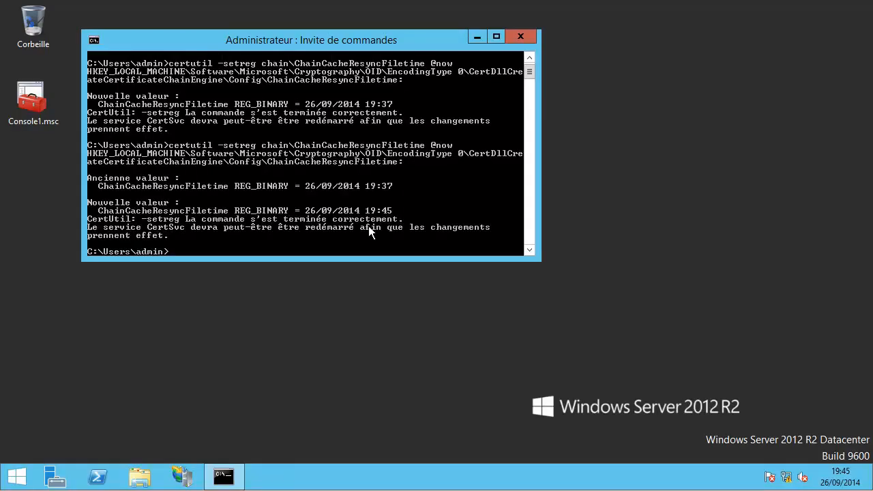
pyautogui.click(17, 476)
pyautogui.press('Escape')
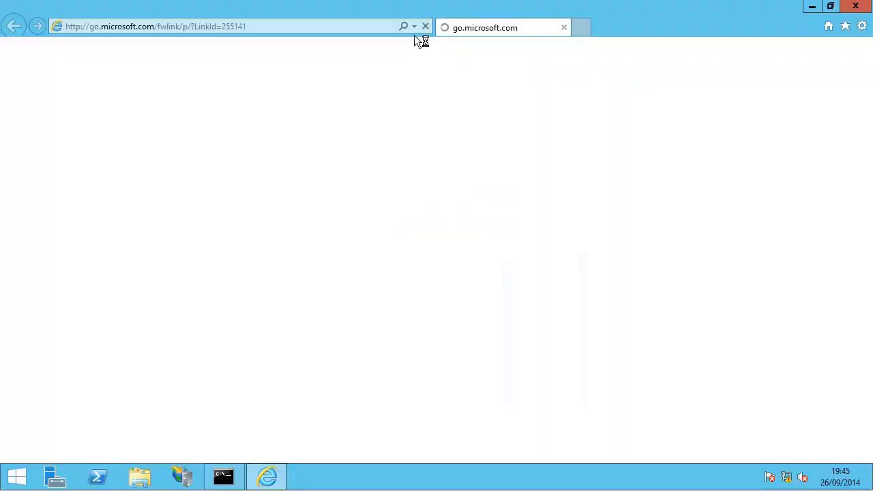
pyautogui.click(213, 27)
pyautogui.click(185, 27)
pyautogui.hotkey('ctrl', 'a')
pyautogui.write('ht')
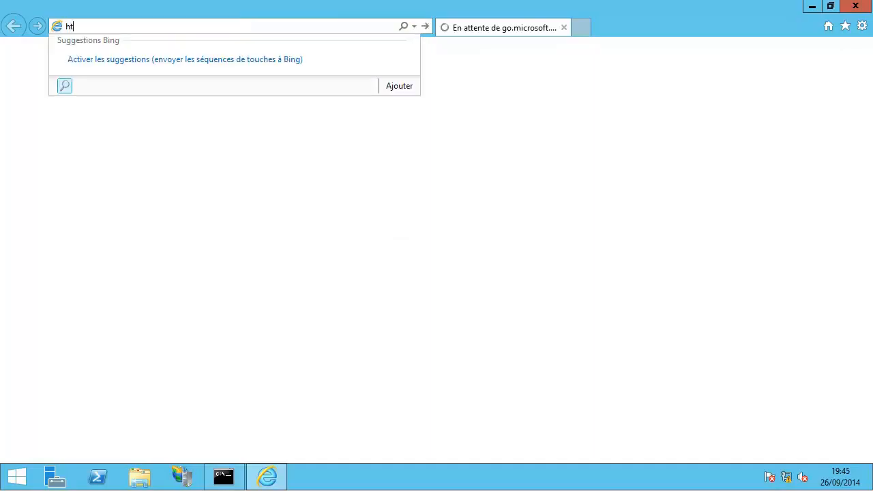
pyautogui.write('tps://rh.corp.l')
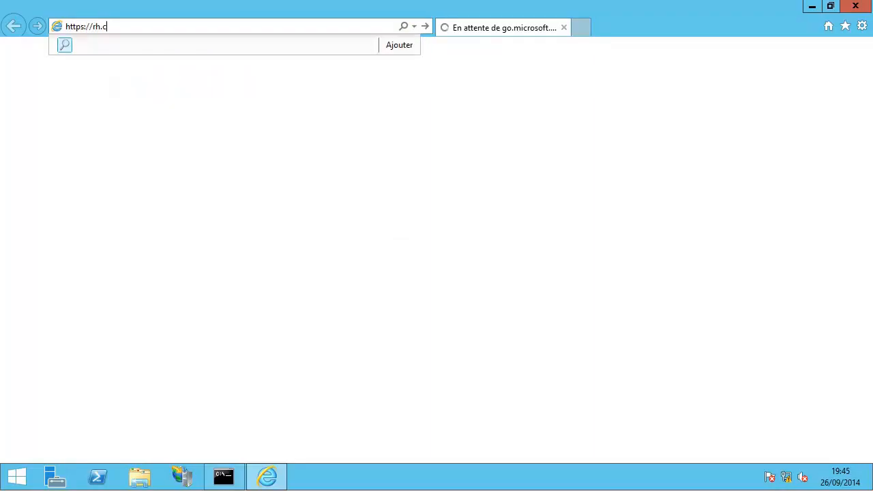
pyautogui.write('an')
pyautogui.press('Return')
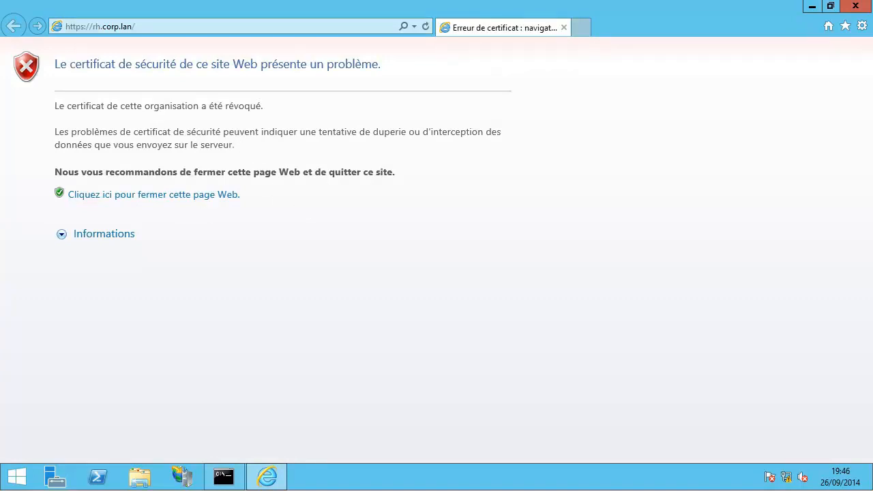
# Step: Switch to the certification authority console and open the properties of CorpRootEntCA's revoked certificates folder
pyautogui.click(172, 472)
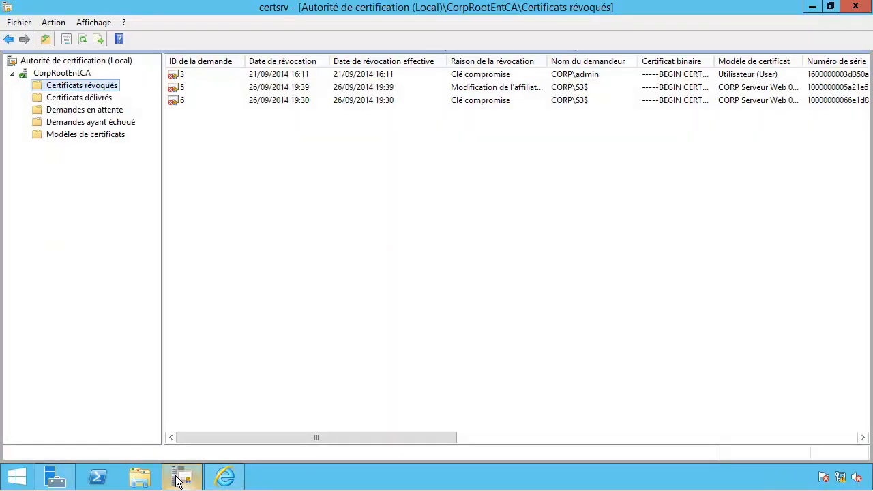
pyautogui.rightClick(92, 88)
pyautogui.moveTo(129, 95)
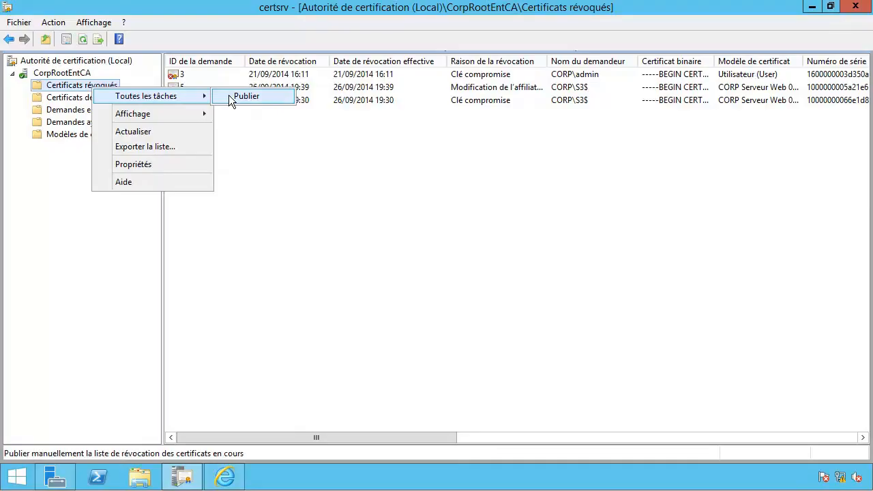
pyautogui.click(412, 268)
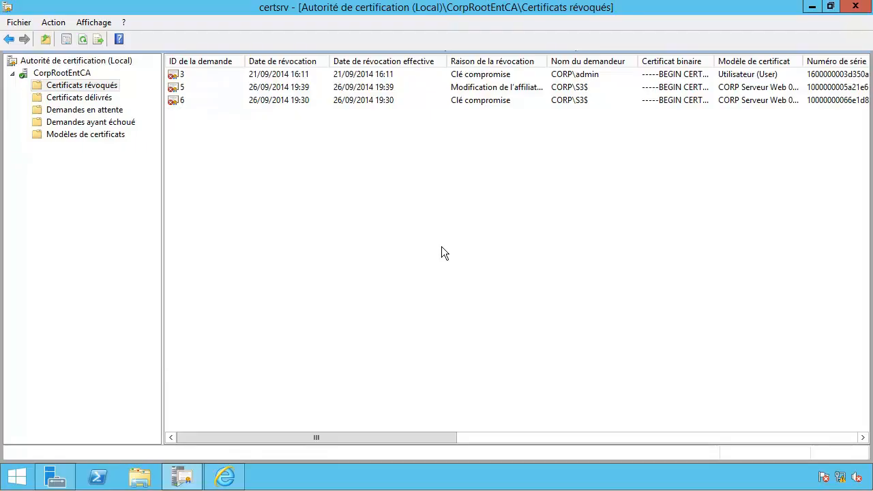
pyautogui.rightClick(48, 91)
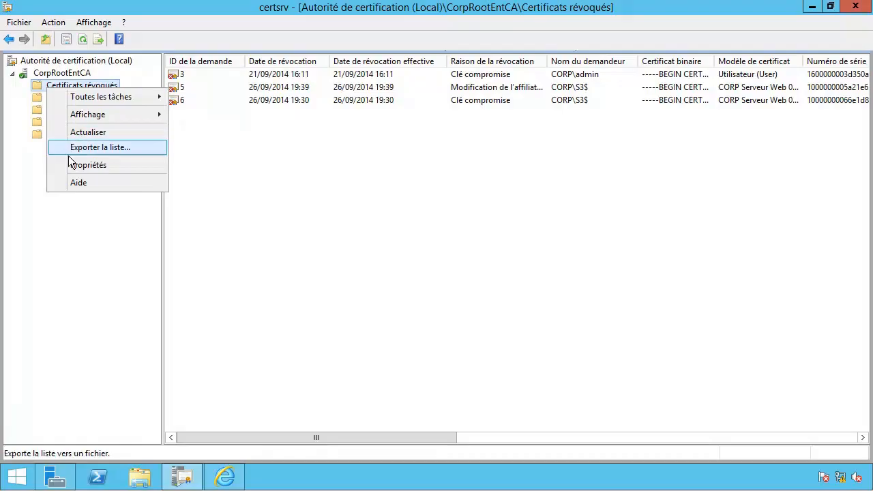
pyautogui.click(67, 164)
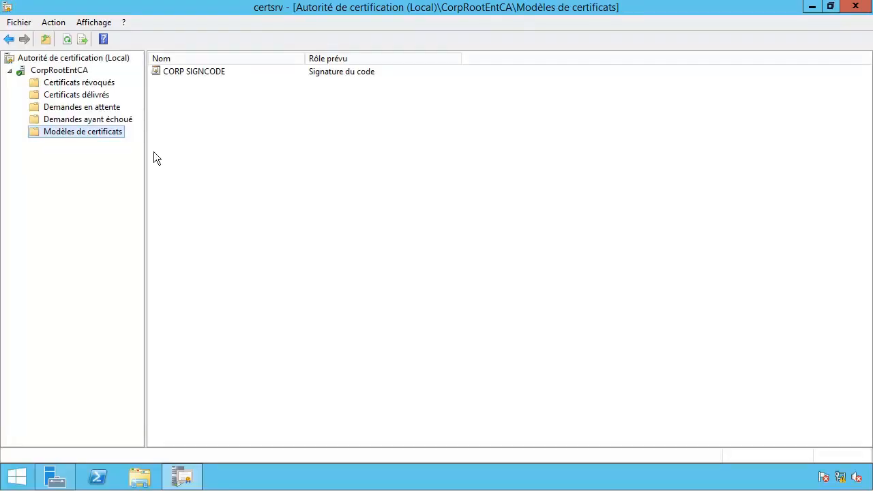
# Step: Revoke the issued CORP SIGNCODE certificate with request ID 2, giving Cessation de l'opération as the reason
pyautogui.click(82, 108)
pyautogui.click(79, 95)
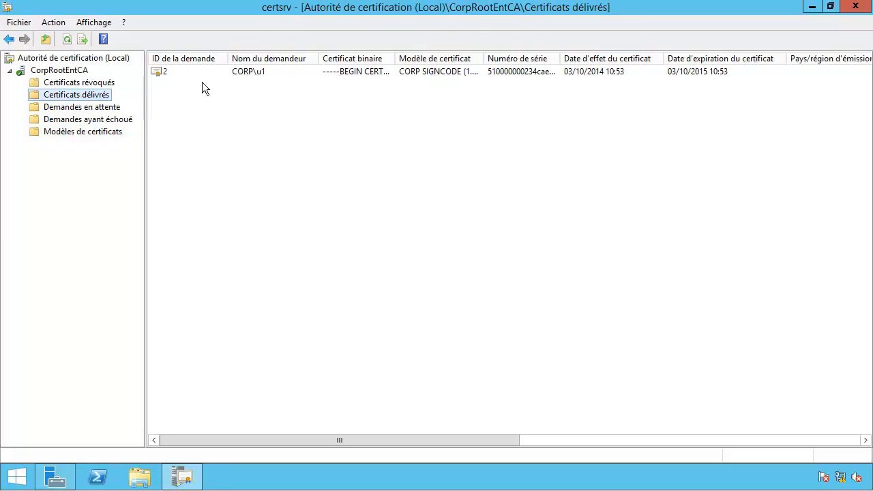
pyautogui.click(306, 72)
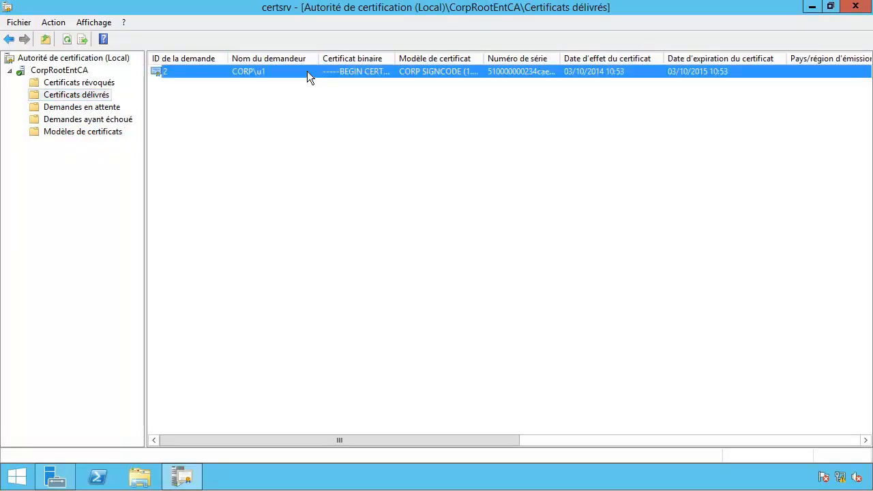
pyautogui.rightClick(307, 71)
pyautogui.moveTo(319, 98)
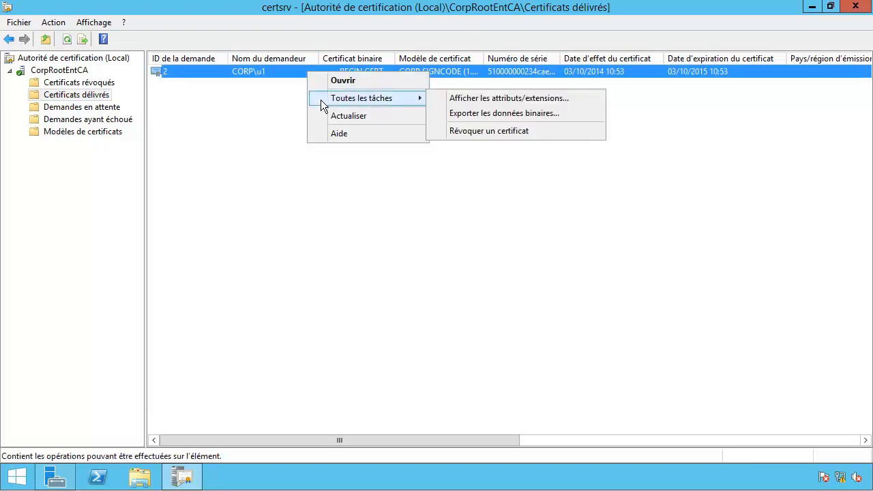
pyautogui.click(450, 132)
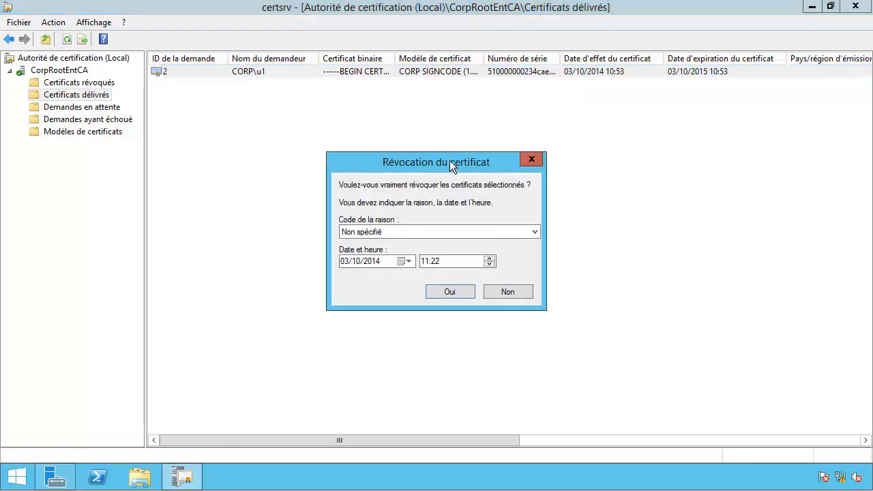
pyautogui.click(448, 232)
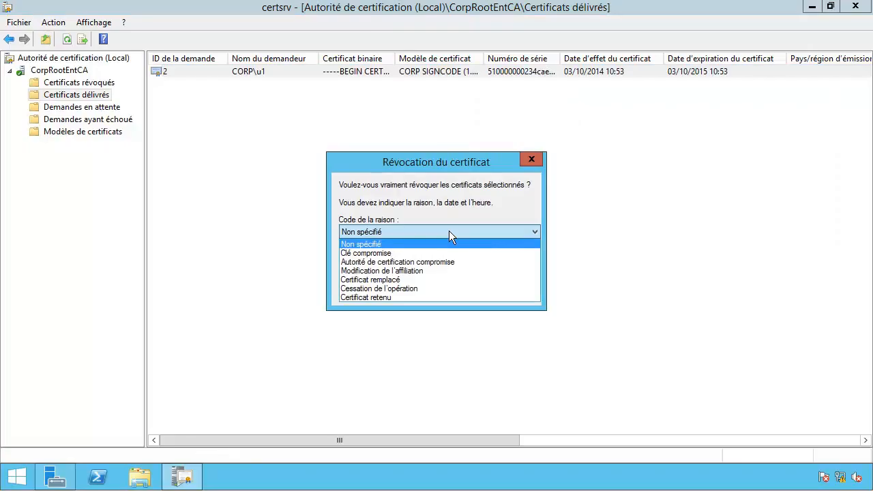
pyautogui.click(429, 287)
pyautogui.click(440, 292)
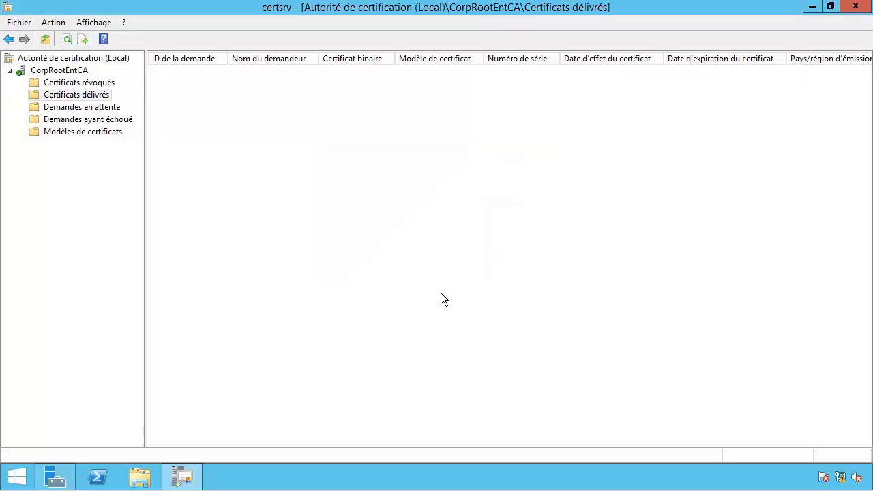
# Step: Check the revoked certificate's entry among the revoked certificates and publish a new full certificate revocation list
pyautogui.click(78, 95)
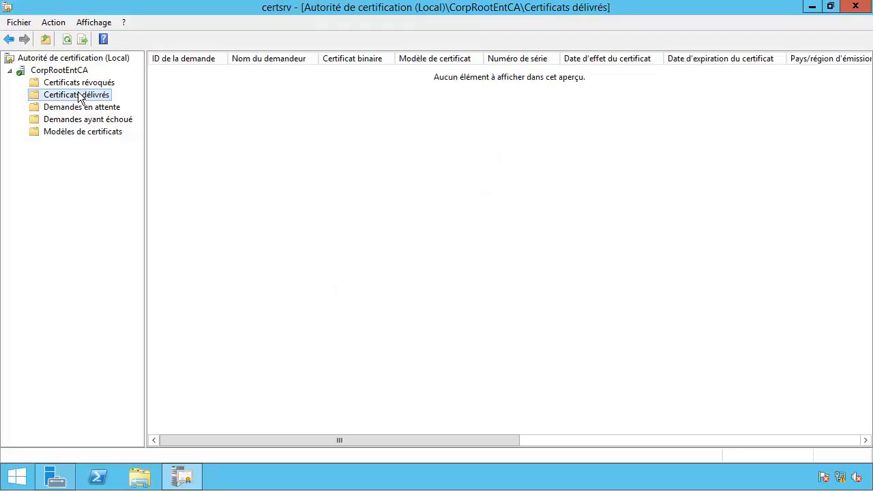
pyautogui.click(77, 82)
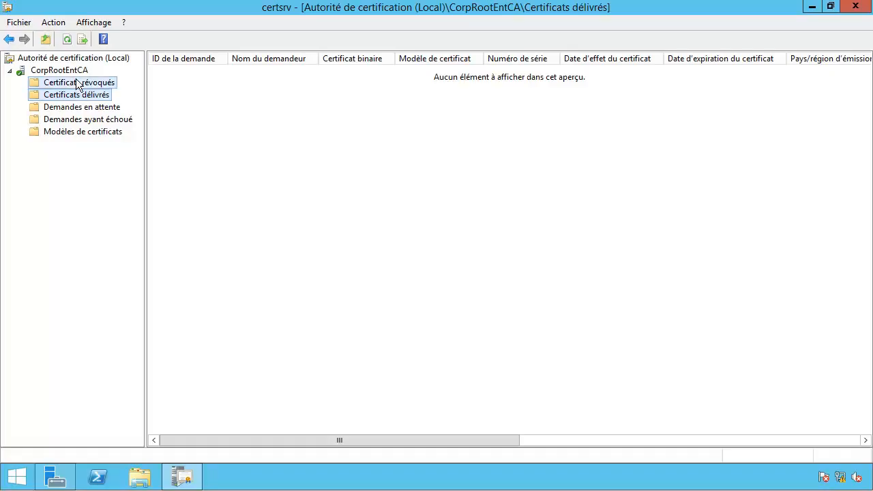
pyautogui.click(187, 74)
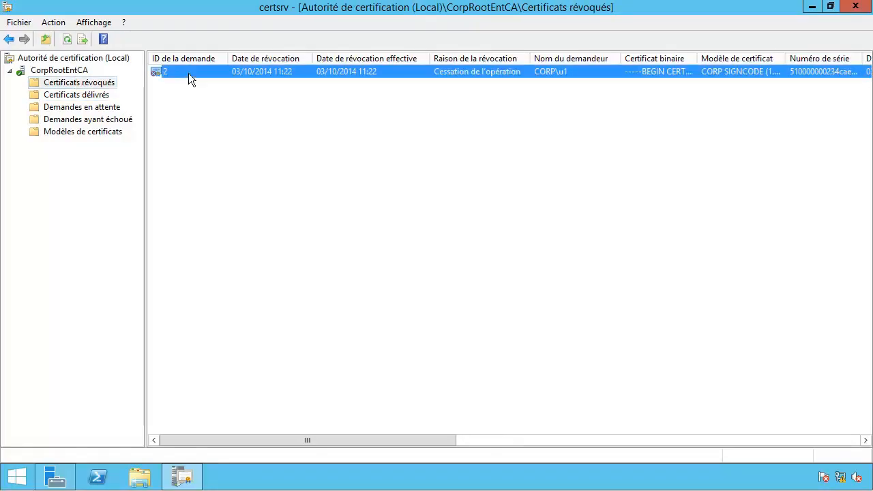
pyautogui.rightClick(83, 80)
pyautogui.moveTo(136, 89)
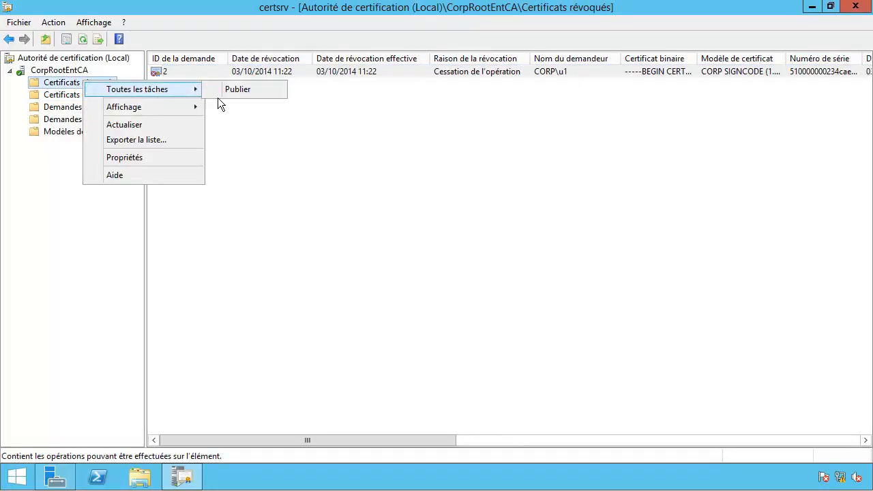
pyautogui.click(249, 95)
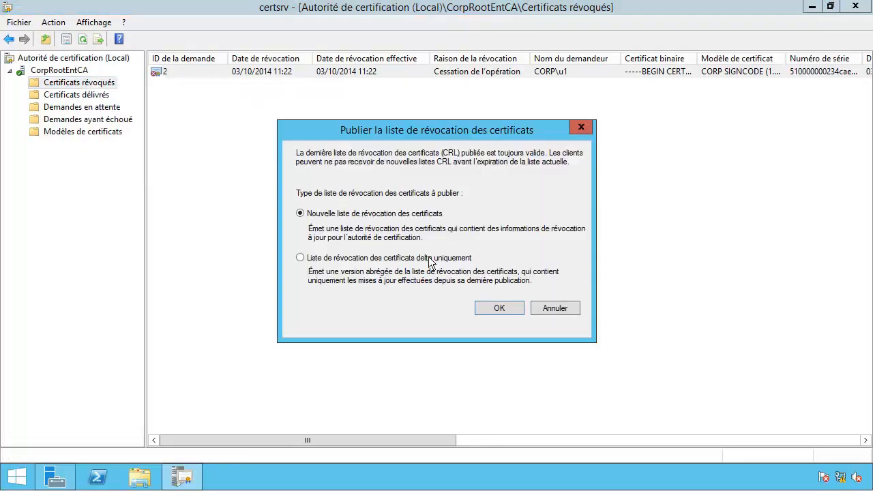
pyautogui.click(486, 308)
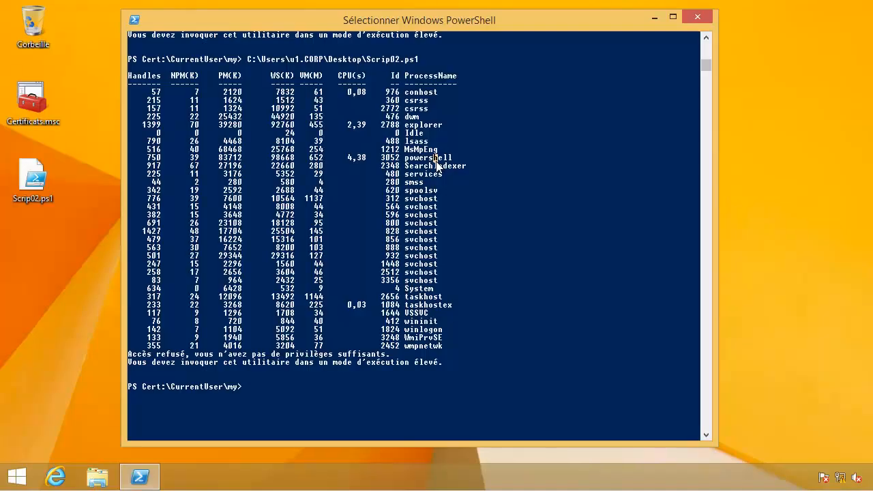
# Step: In Windows PowerShell on the client, clear the console and rerun the signed script Scrip02.ps1 from the desktop
pyautogui.press('Escape')
pyautogui.write('cls')
pyautogui.press('Return')
pyautogui.press('Up')
pyautogui.press('Up')
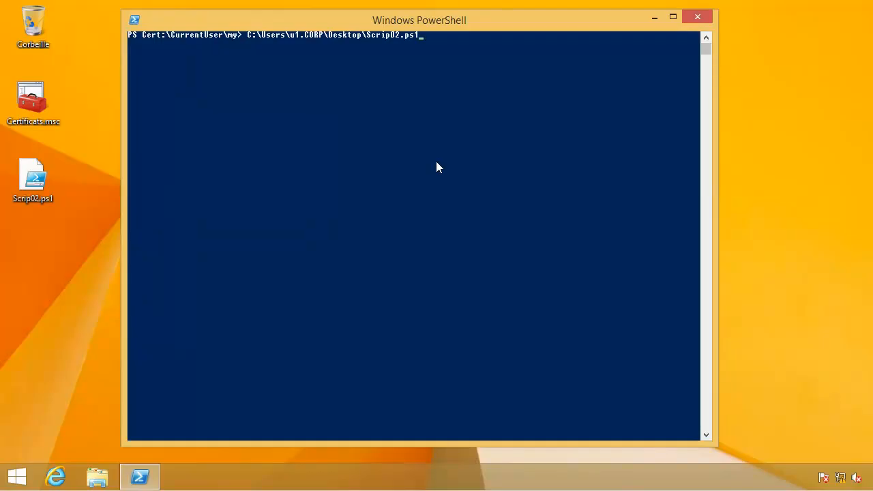
pyautogui.press('Return')
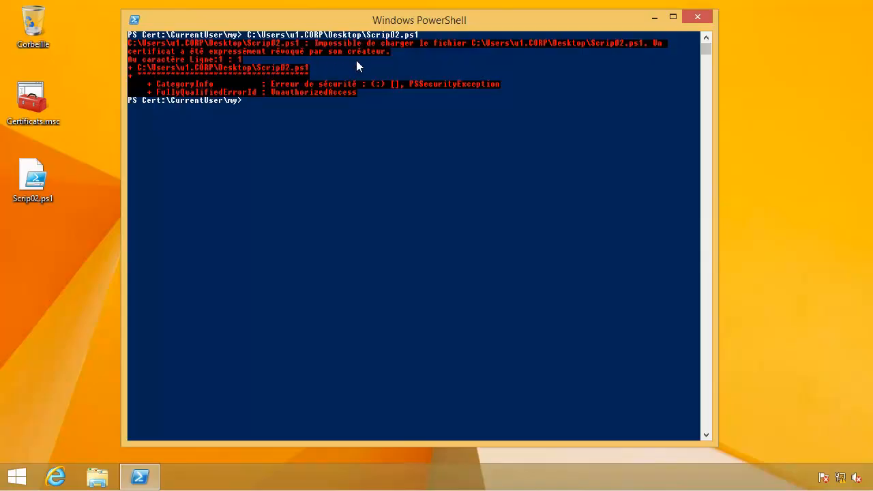
pyautogui.click(429, 216)
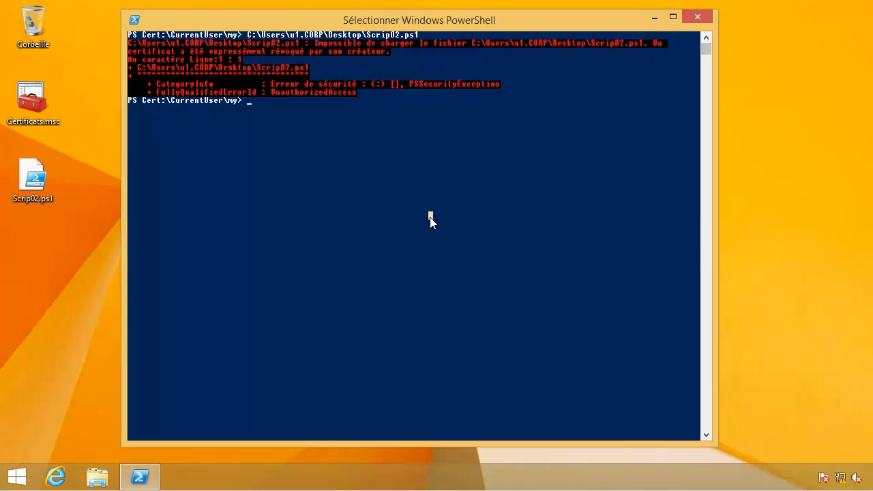